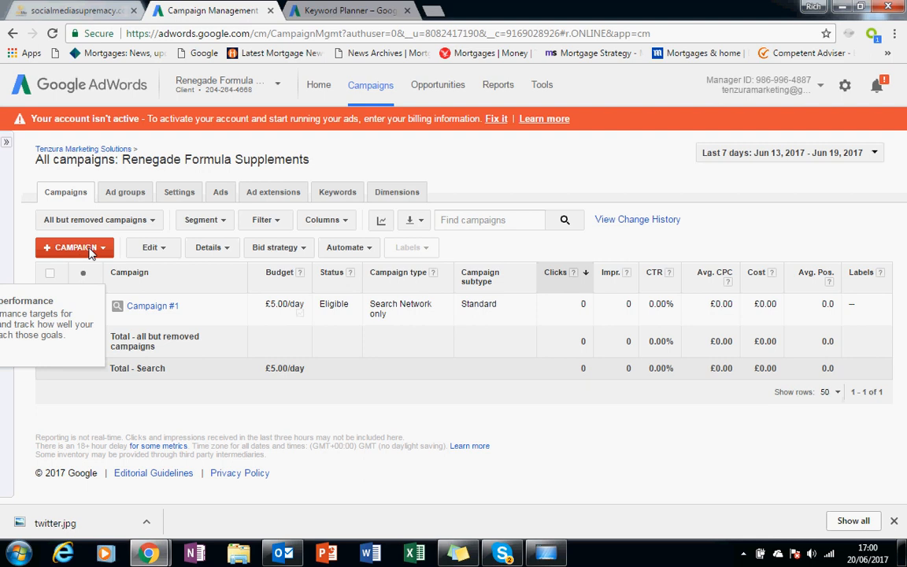
# Dismiss the "Set targets and track performance" notice covering the campaigns list
pyautogui.click(76, 247)
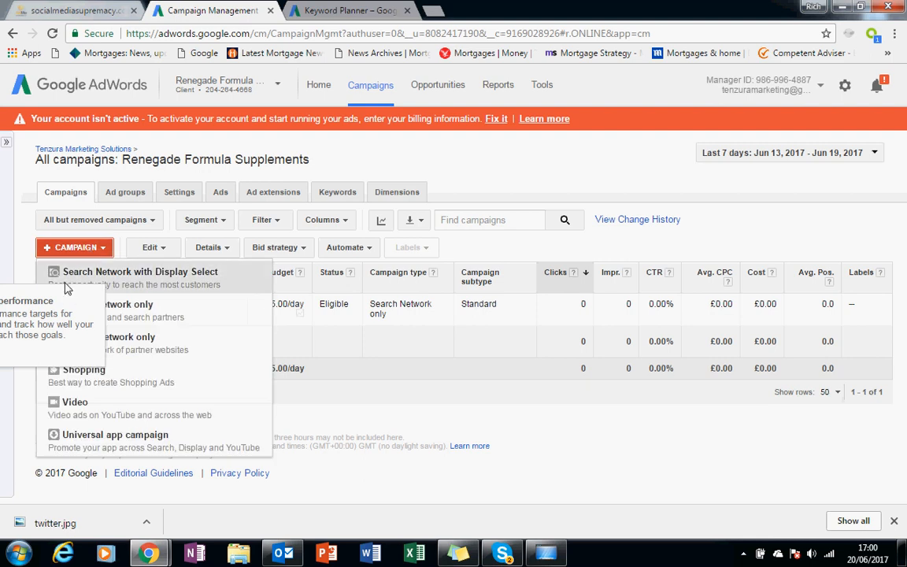
pyautogui.click(89, 249)
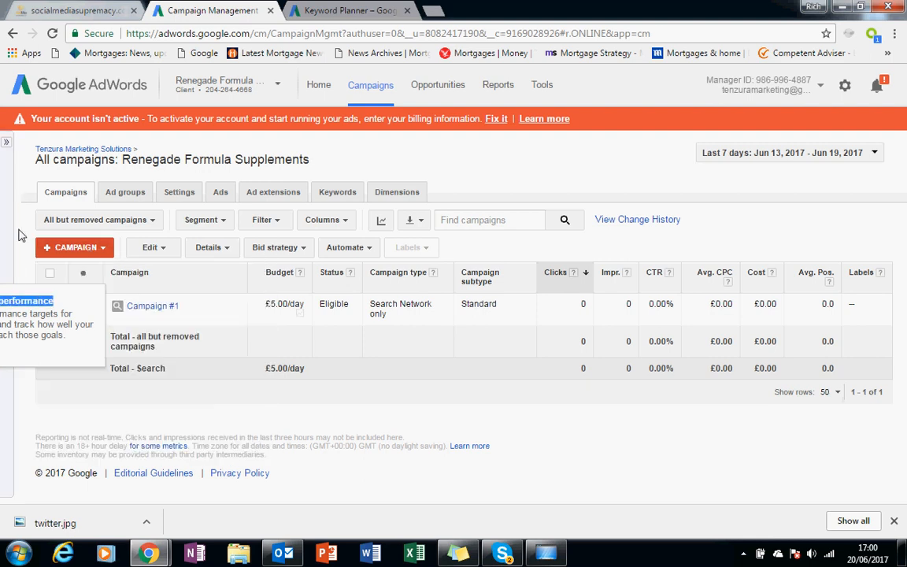
pyautogui.moveTo(6, 147)
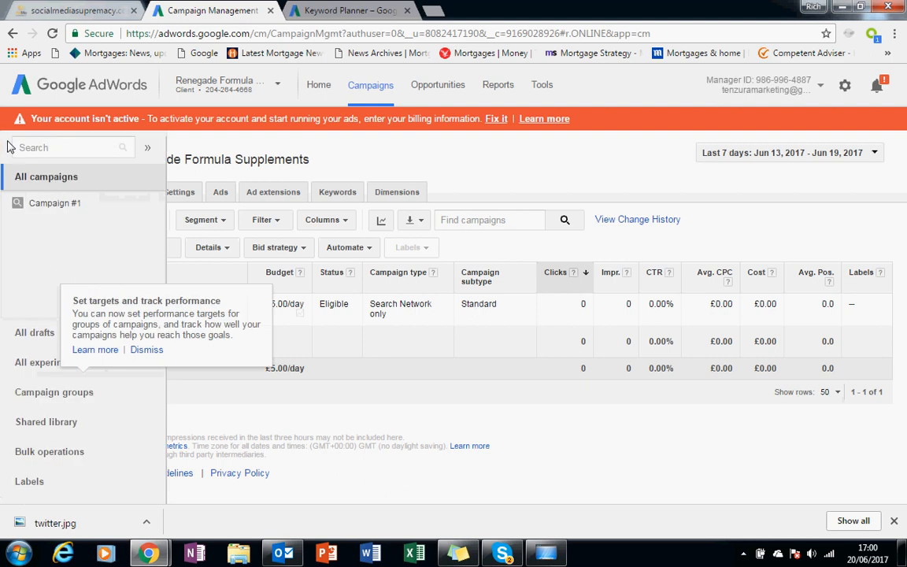
pyautogui.click(147, 148)
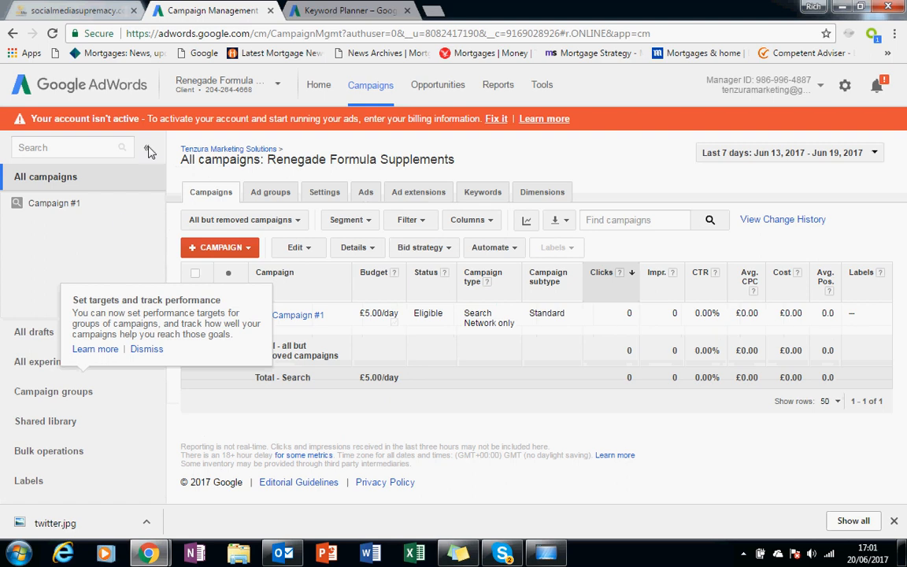
pyautogui.click(147, 349)
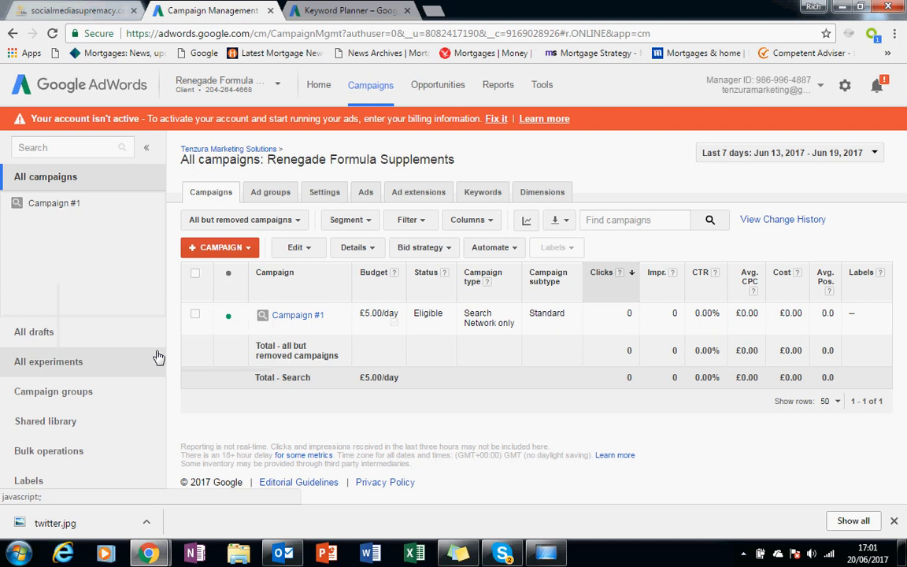
pyautogui.click(146, 148)
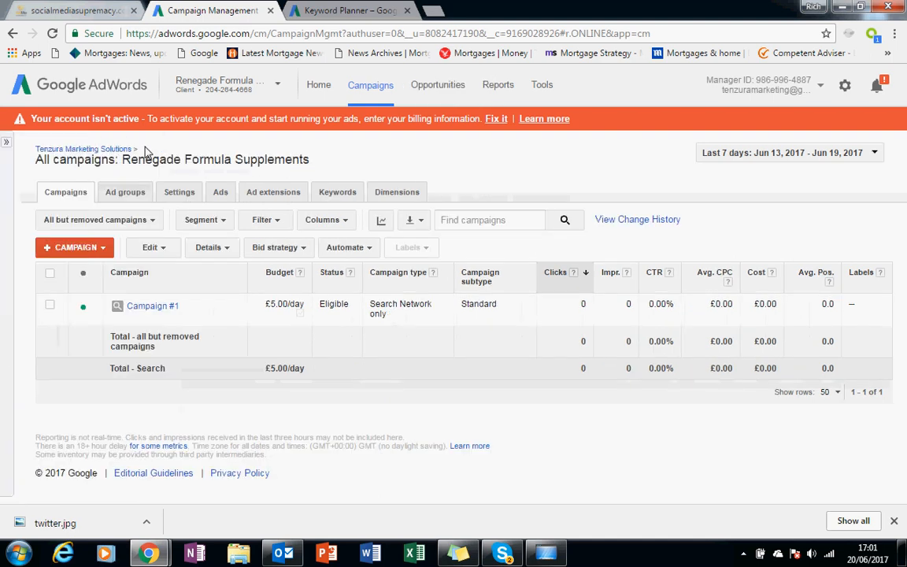
# Start creating a new campaign of the Search Network only type
pyautogui.click(98, 248)
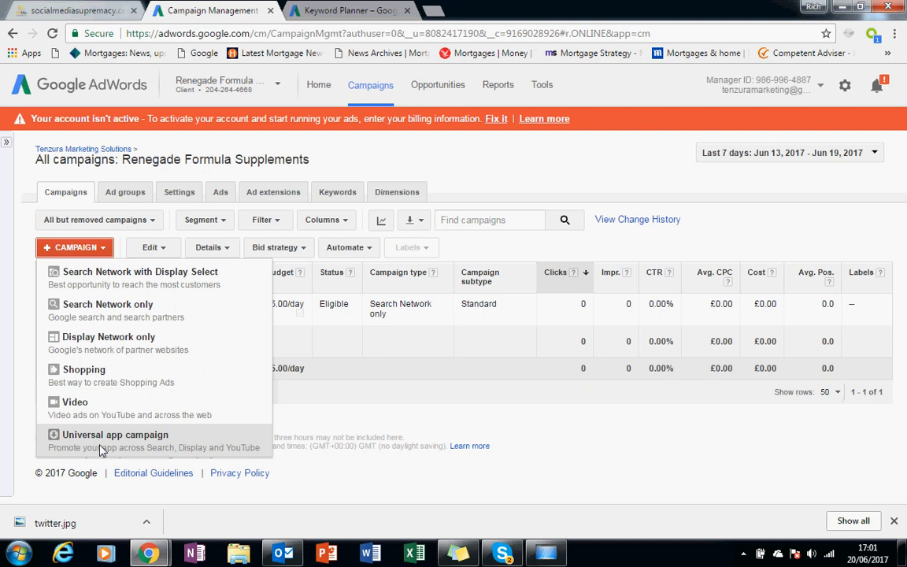
pyautogui.click(94, 389)
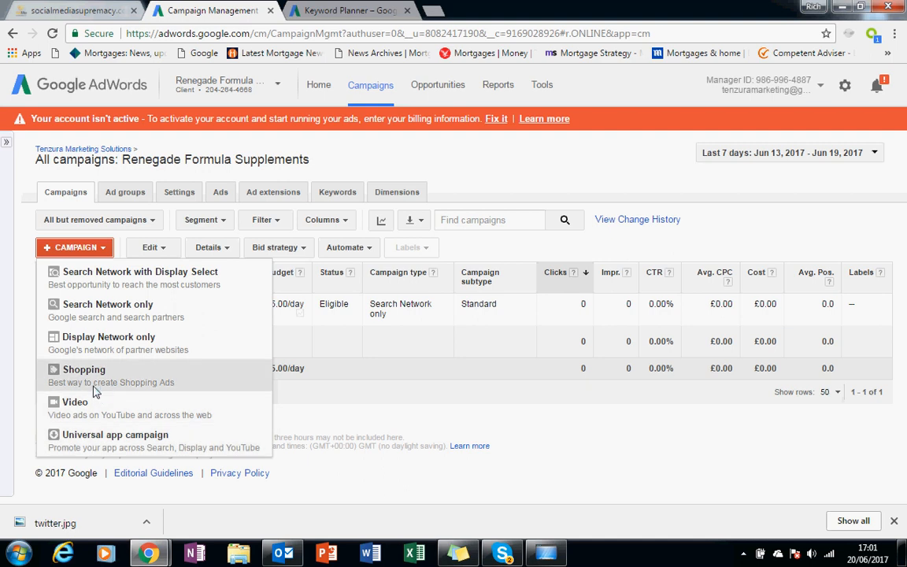
pyautogui.click(154, 315)
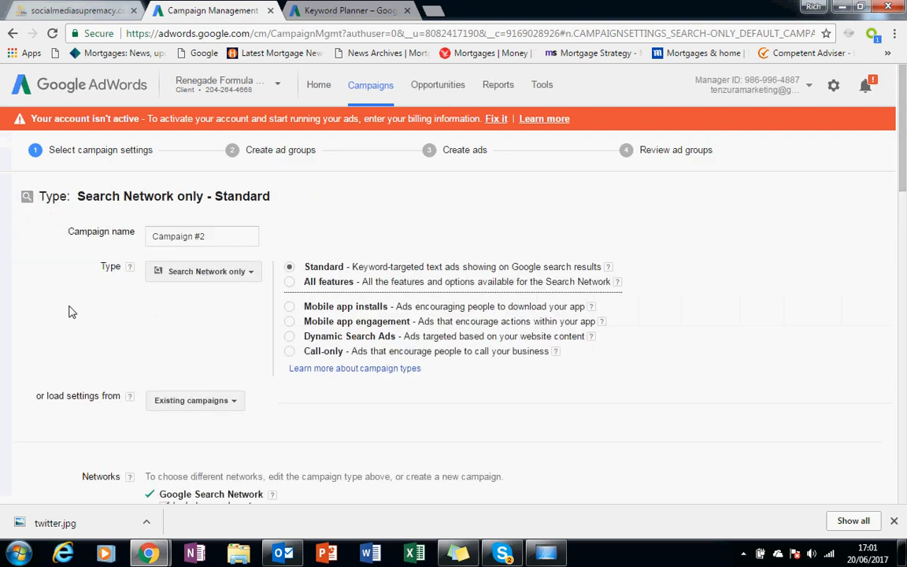
# Name the new campaign "Personal Trainers Birmingham", replacing the default name
pyautogui.click(216, 246)
pyautogui.press('BackSpace')
pyautogui.press('BackSpace')
pyautogui.press('BackSpace')
pyautogui.press('BackSpace')
pyautogui.press('BackSpace')
pyautogui.press('BackSpace')
pyautogui.press('BackSpace')
pyautogui.press('BackSpace')
pyautogui.press('BackSpace')
pyautogui.press('BackSpace')
pyautogui.press('BackSpace')
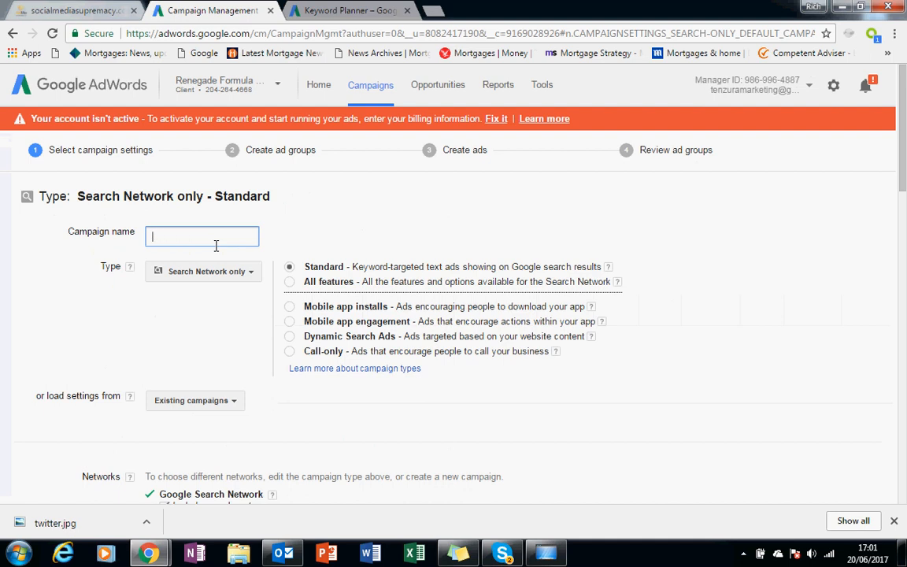
pyautogui.write('Personal Tr')
pyautogui.write('ainers ')
pyautogui.write('Birm')
pyautogui.write('ingham')
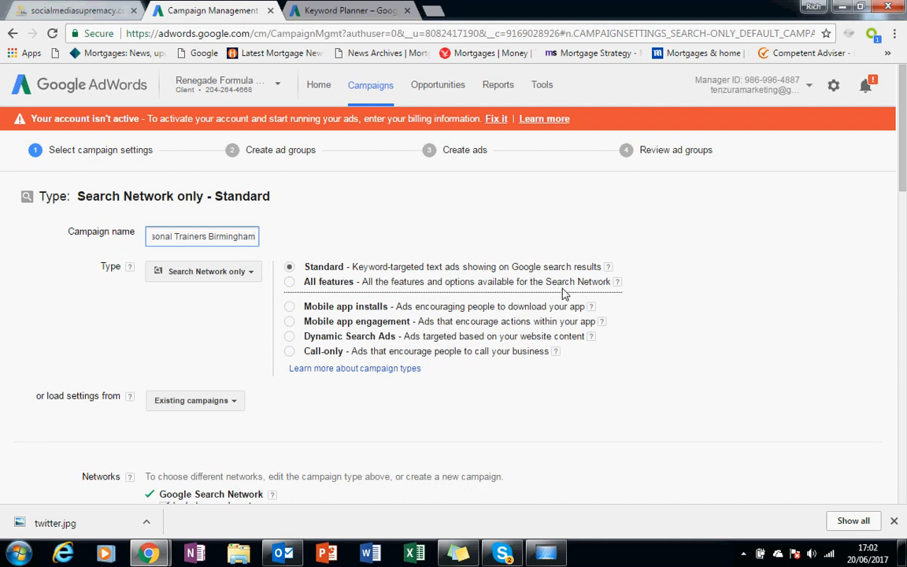
# Switch the campaign subtype to All features, accepting the change, and exclude search partners from the Google Search Network
pyautogui.click(618, 283)
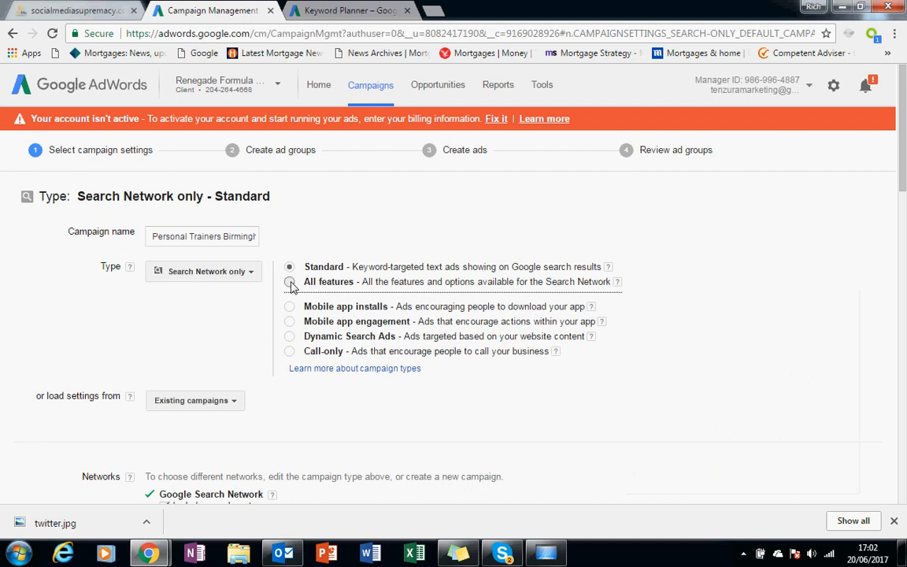
pyautogui.click(290, 283)
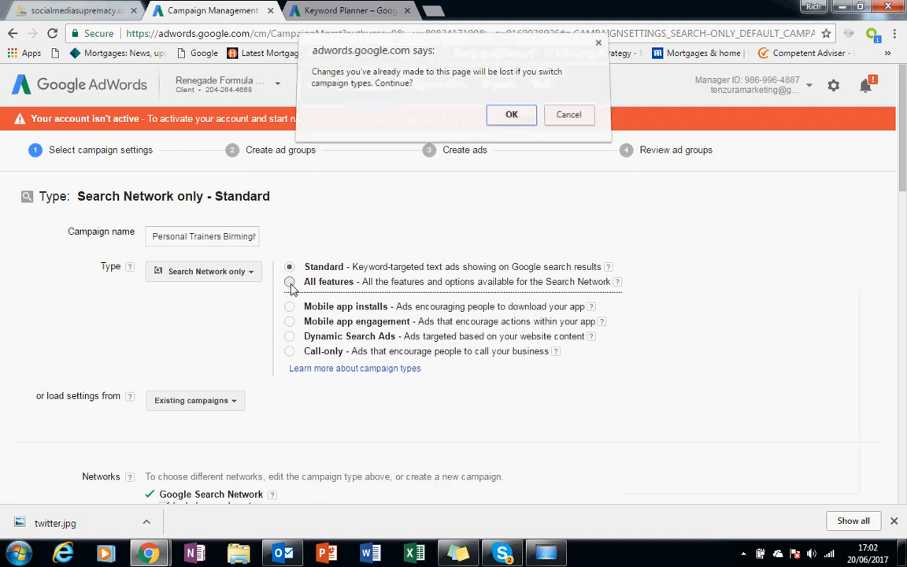
pyautogui.click(510, 126)
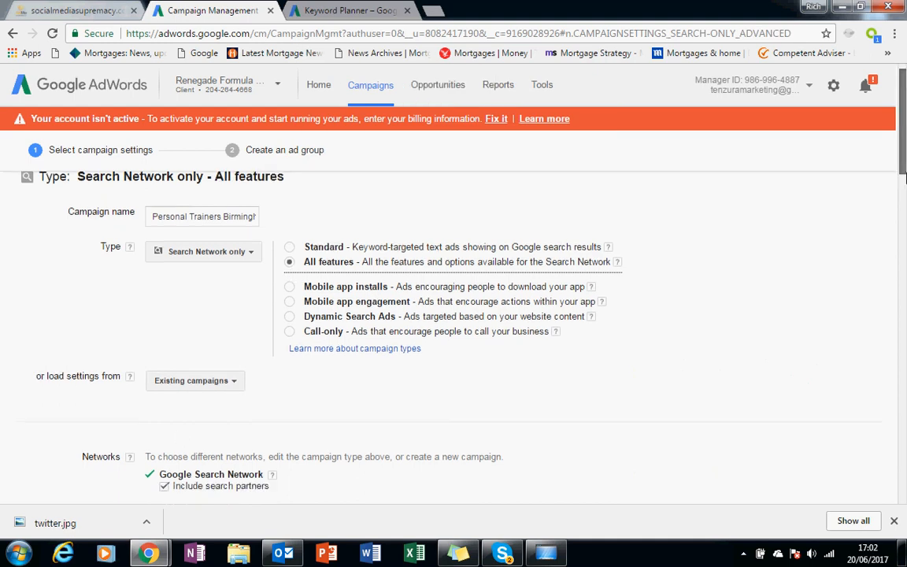
pyautogui.moveTo(901, 174); pyautogui.dragTo(904, 229)
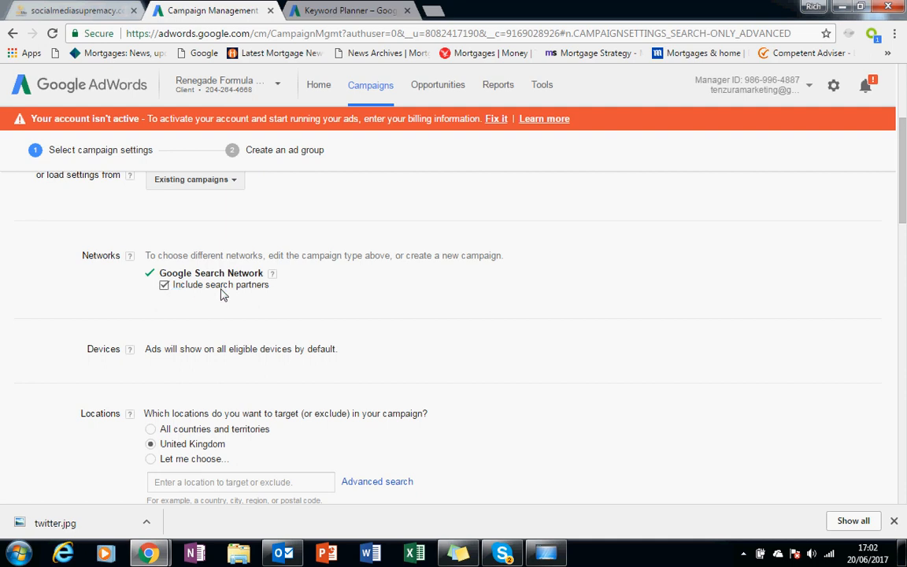
pyautogui.click(164, 286)
# Set a custom campaign location targeting the city of Birmingham, England, United Kingdom, and review its nearby locations on the map
pyautogui.moveTo(904, 226); pyautogui.dragTo(904, 229)
pyautogui.scroll(-1, 903, 228)
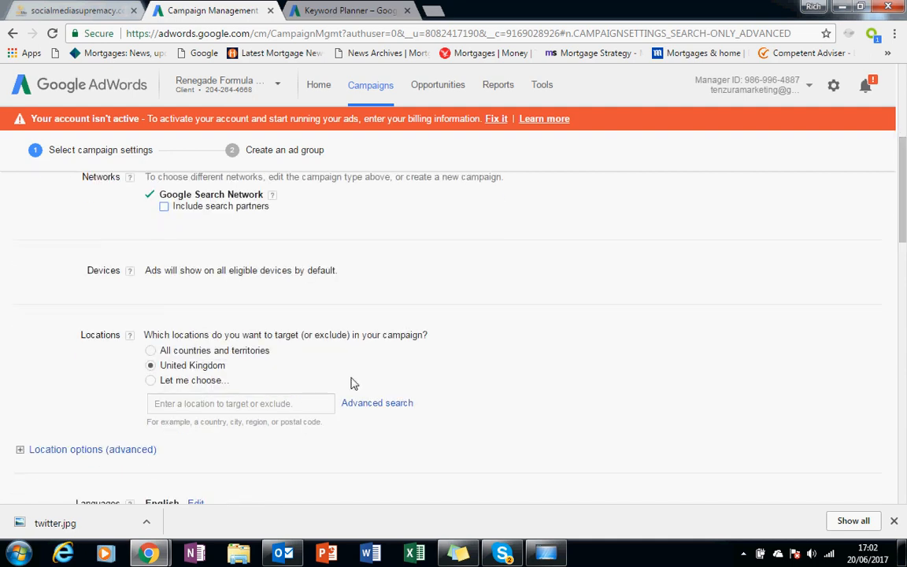
pyautogui.click(151, 381)
pyautogui.click(191, 406)
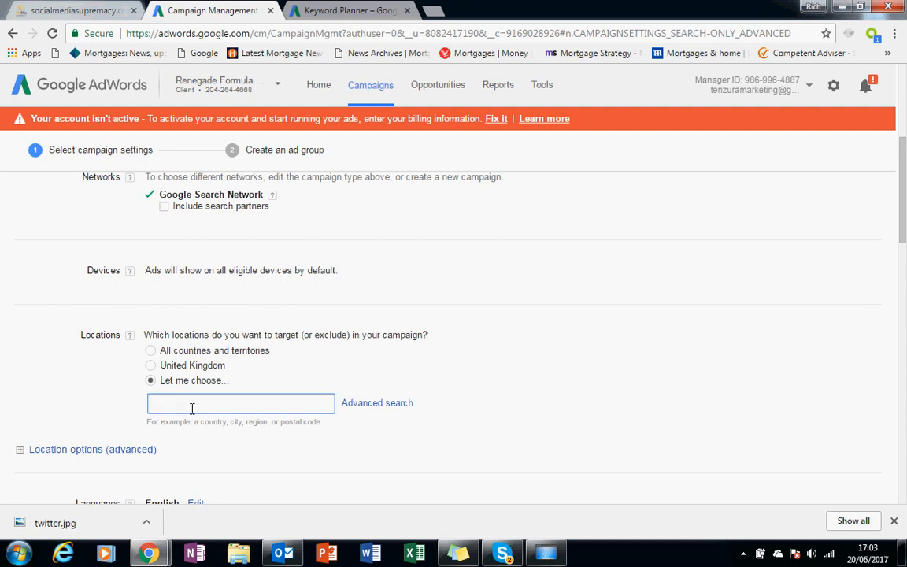
pyautogui.write('Bi')
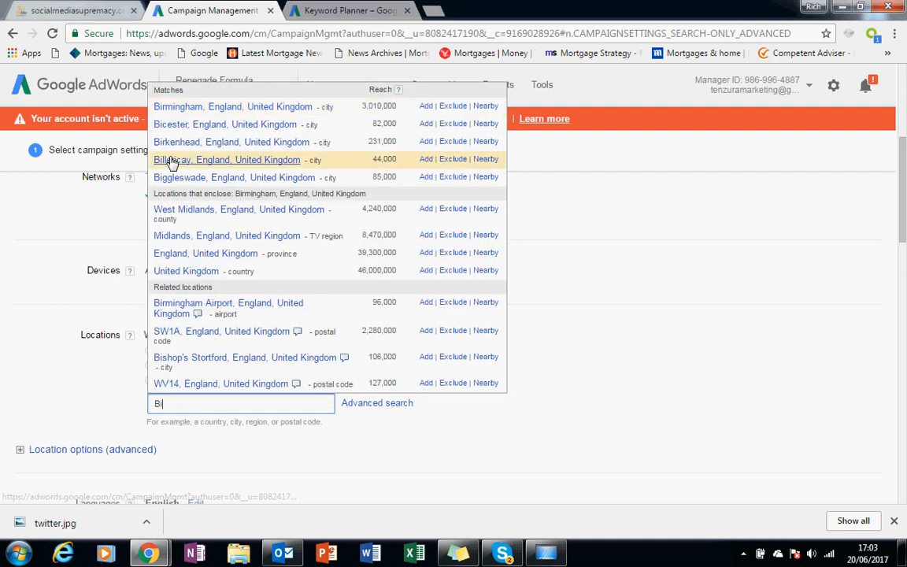
pyautogui.click(202, 108)
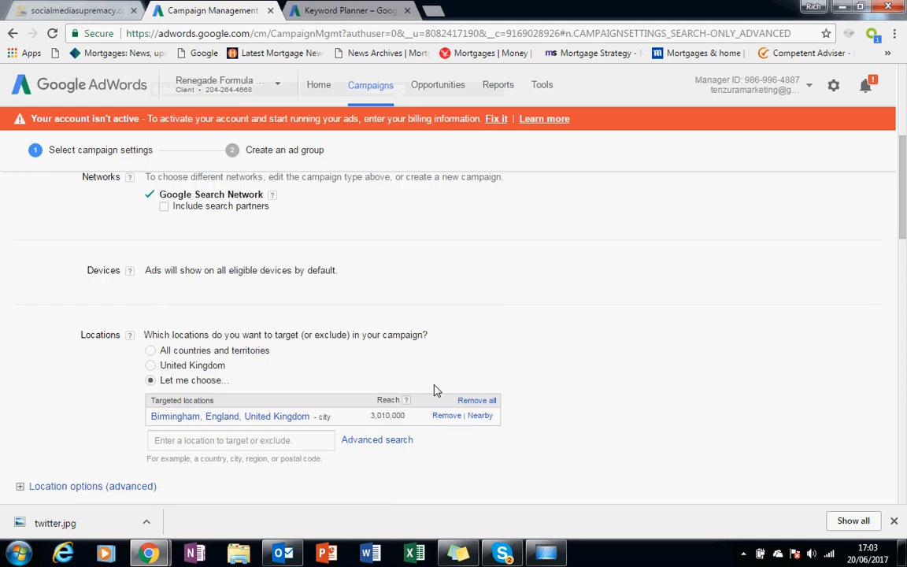
pyautogui.click(481, 416)
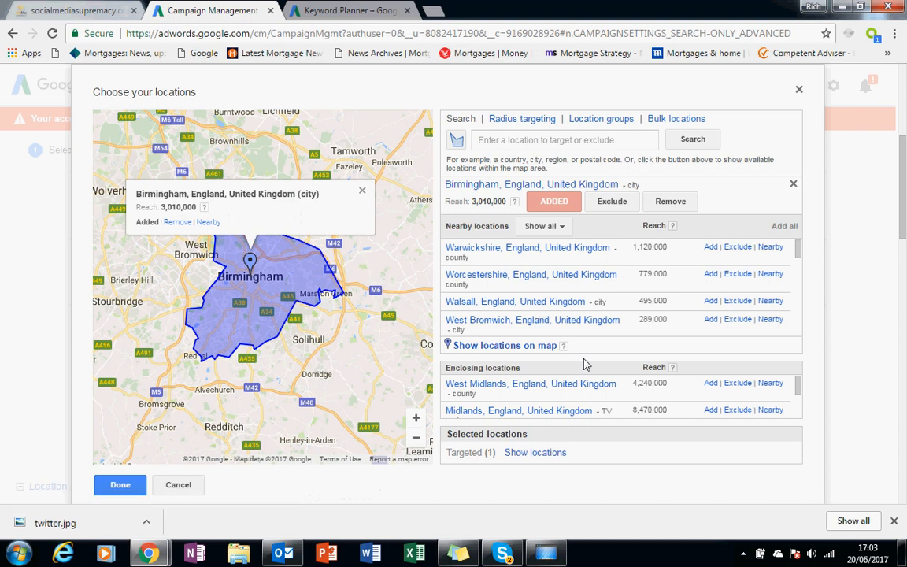
pyautogui.click(800, 91)
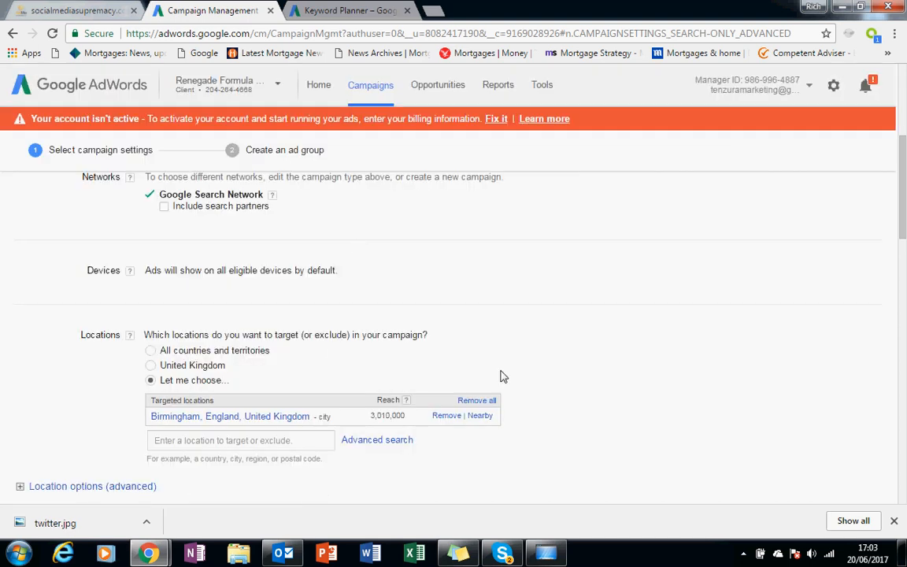
# Restrict the advanced location targeting to "People in my targeted location"
pyautogui.moveTo(903, 228); pyautogui.dragTo(903, 259)
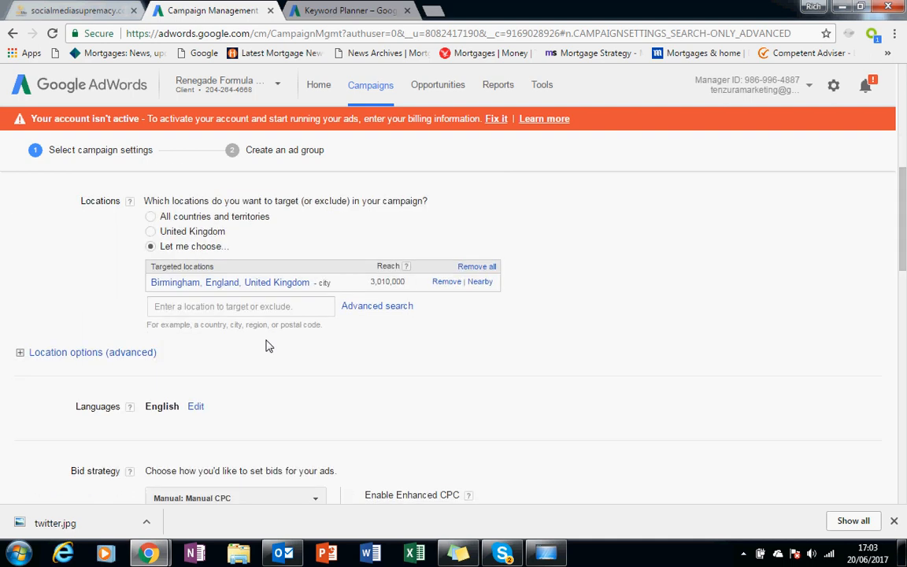
pyautogui.click(82, 361)
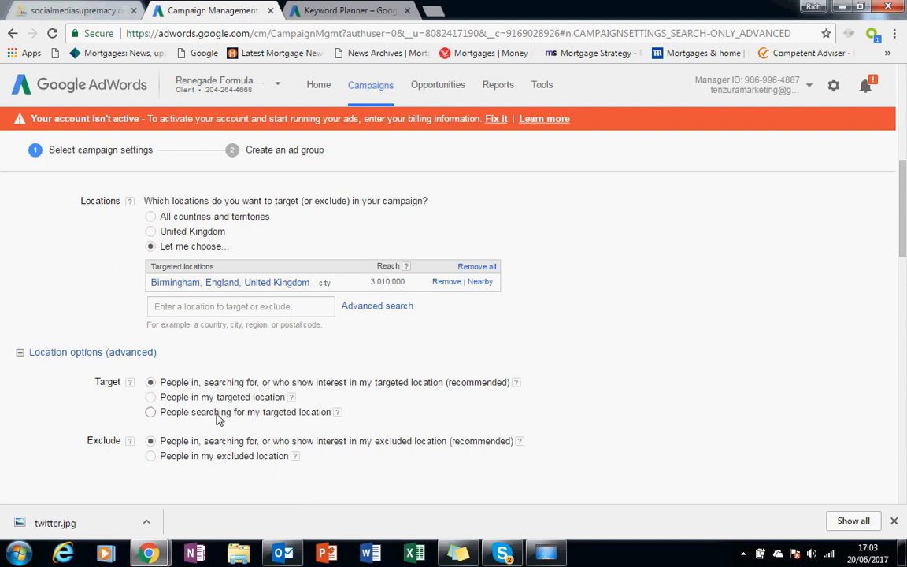
pyautogui.click(150, 397)
# Choose Manual CPC as the campaign's bid strategy
pyautogui.scroll(-3, 439, 407)
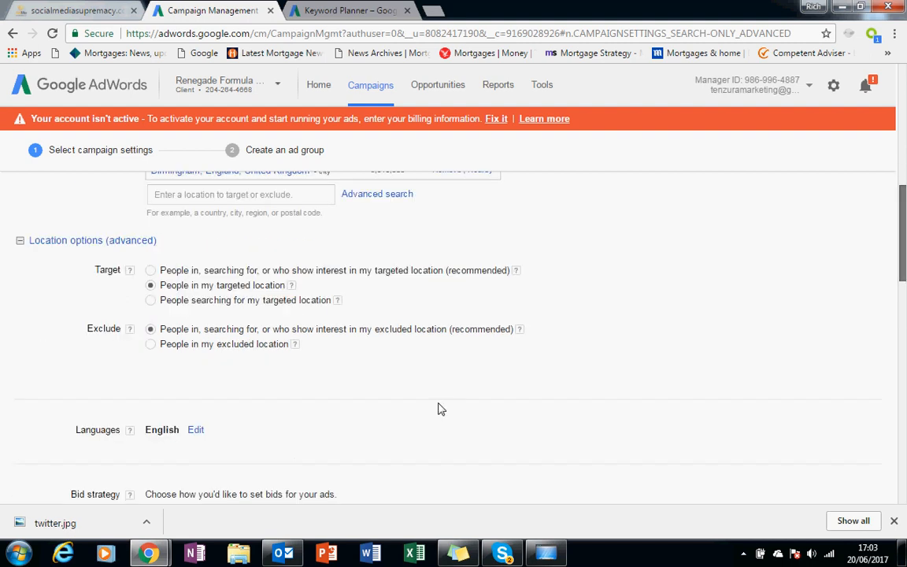
pyautogui.scroll(-3, 425, 410)
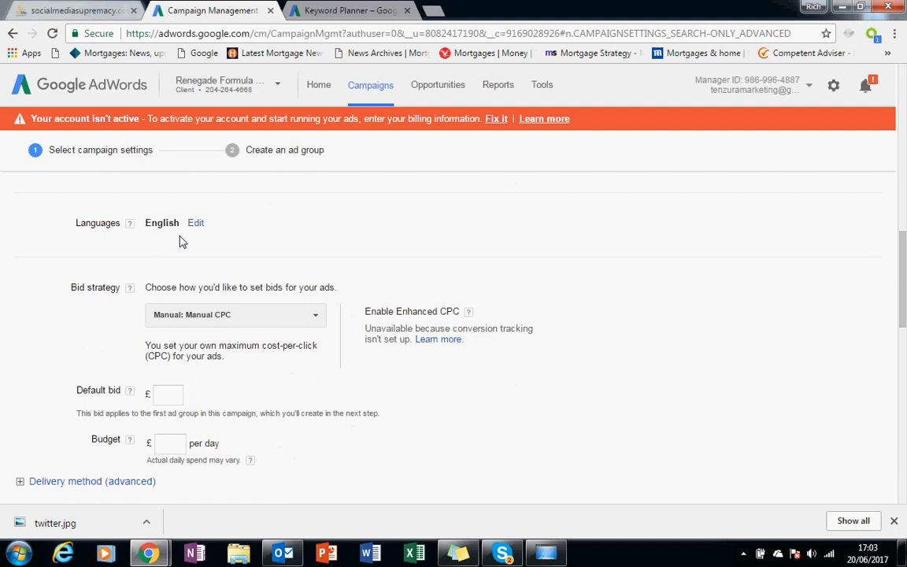
pyautogui.click(318, 319)
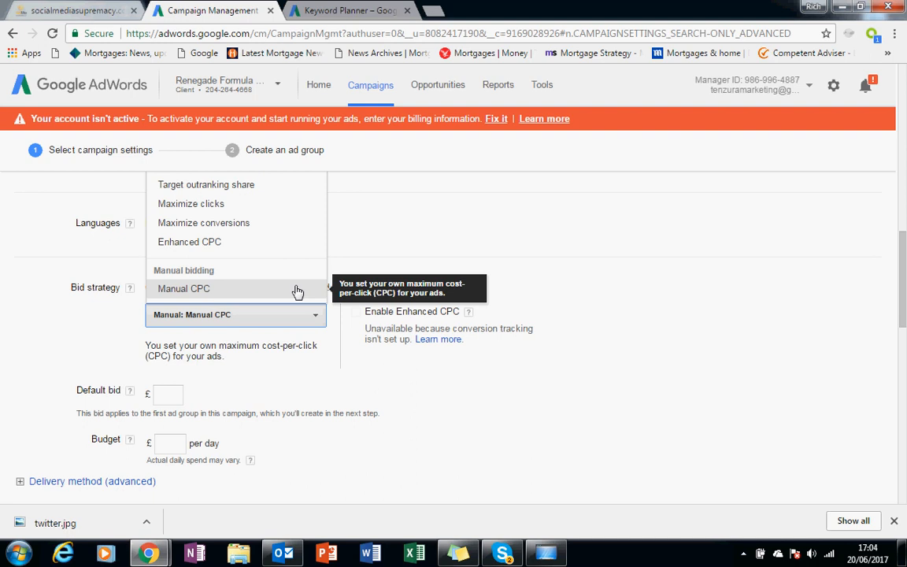
pyautogui.click(298, 291)
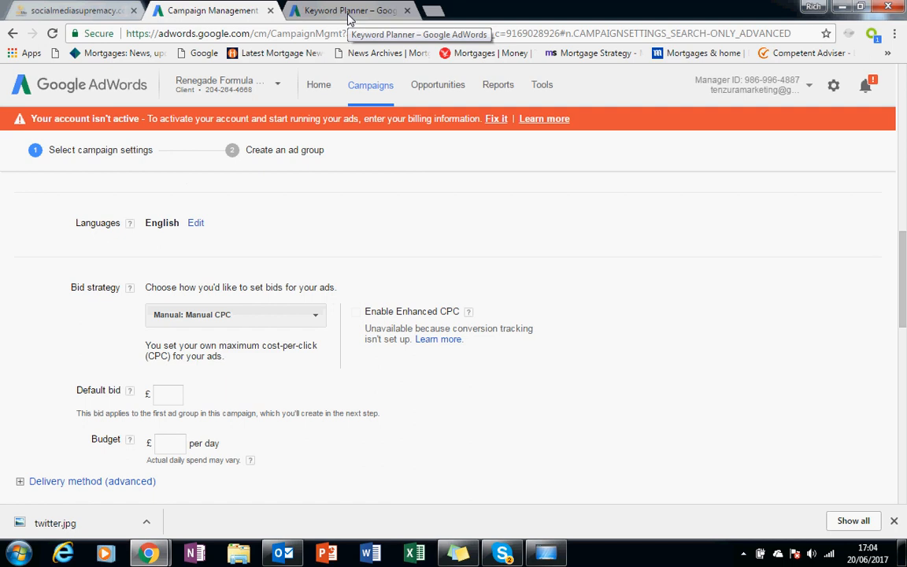
# Switch to the Keyword Planner and get new keyword ideas for the product or service "Personal Trainer Birmingham"
pyautogui.click(547, 88)
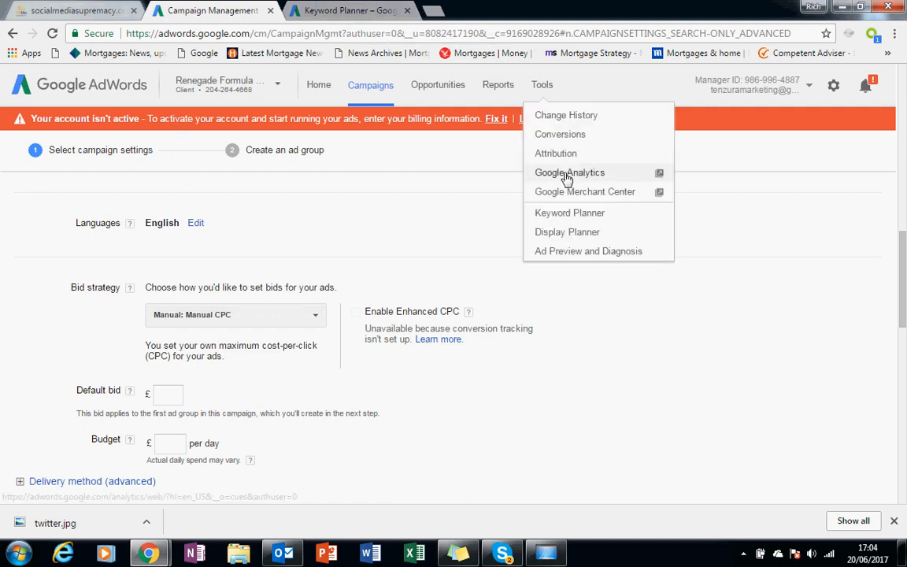
pyautogui.click(338, 11)
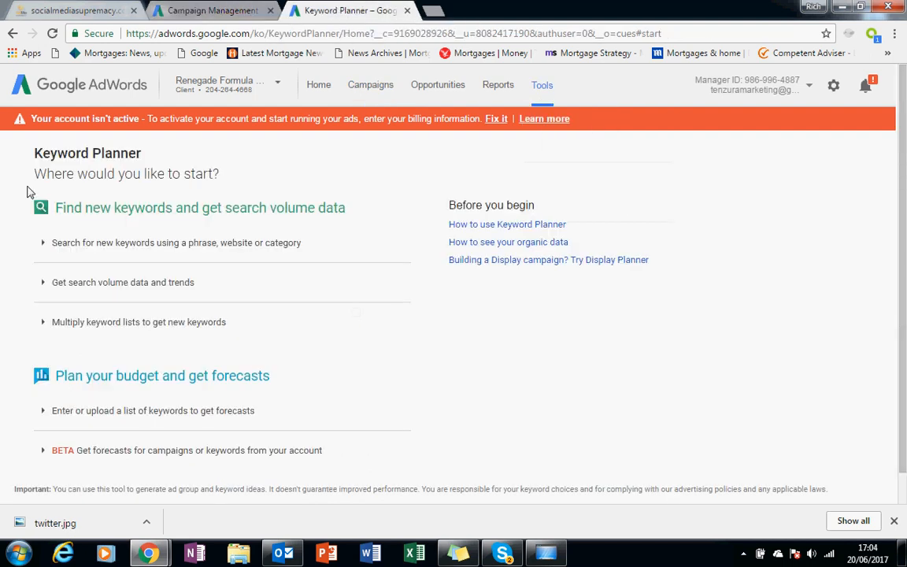
pyautogui.click(186, 249)
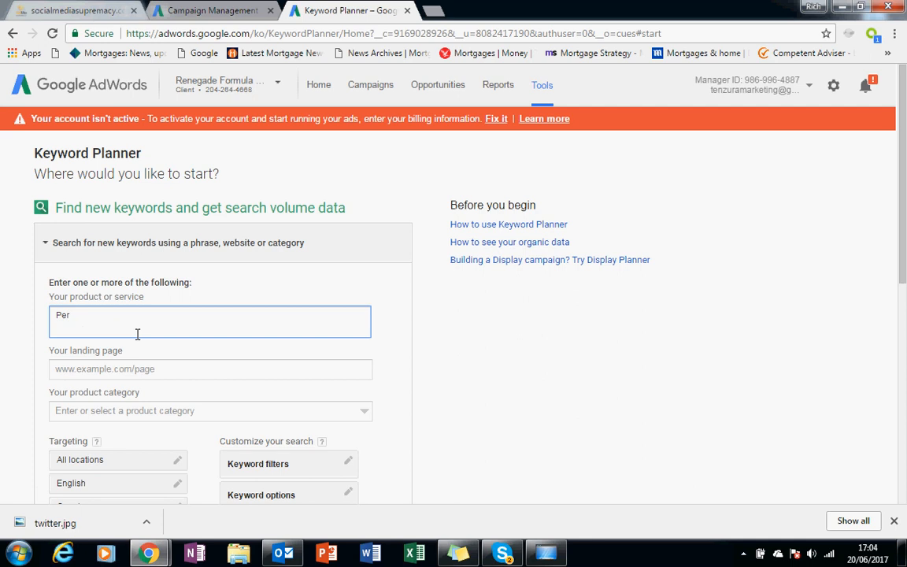
pyautogui.write('sonal Trainer Birmingham')
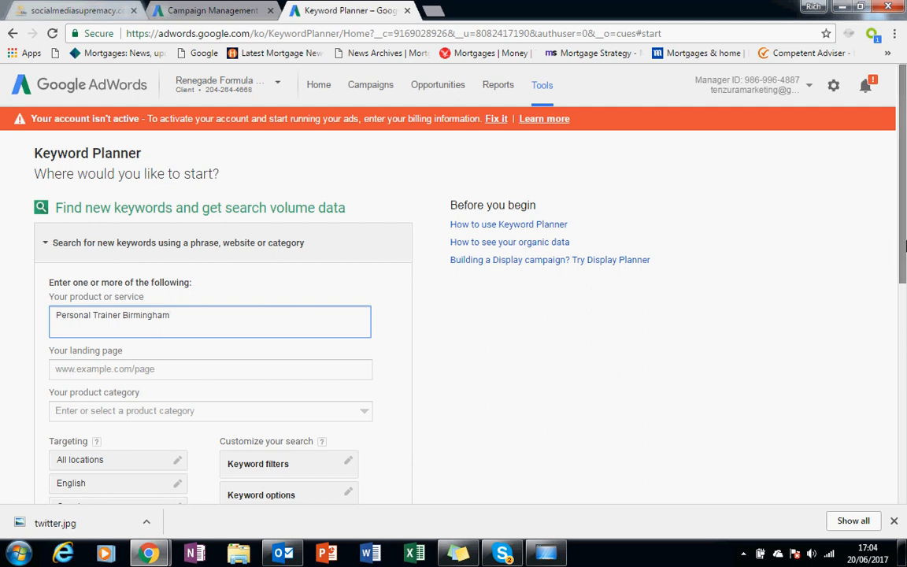
pyautogui.moveTo(904, 246); pyautogui.dragTo(904, 367)
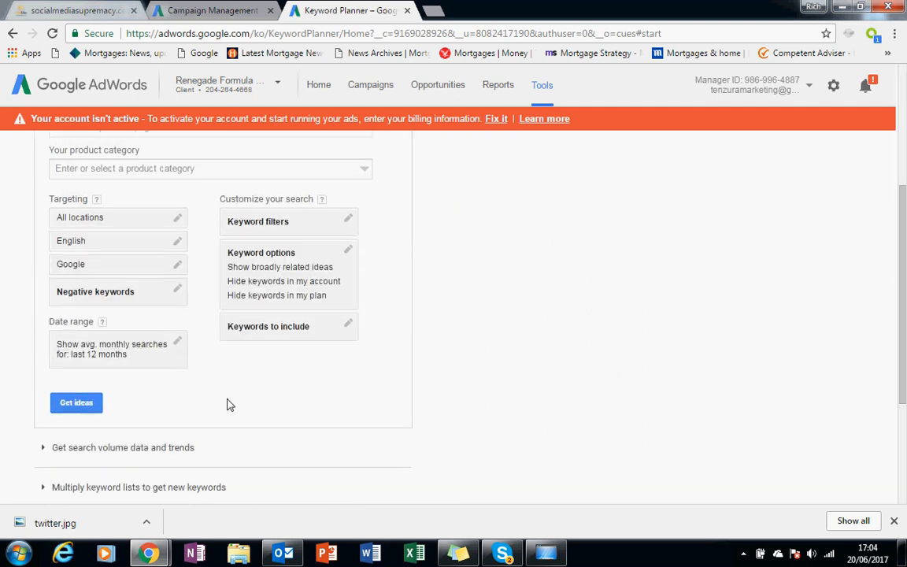
pyautogui.click(75, 403)
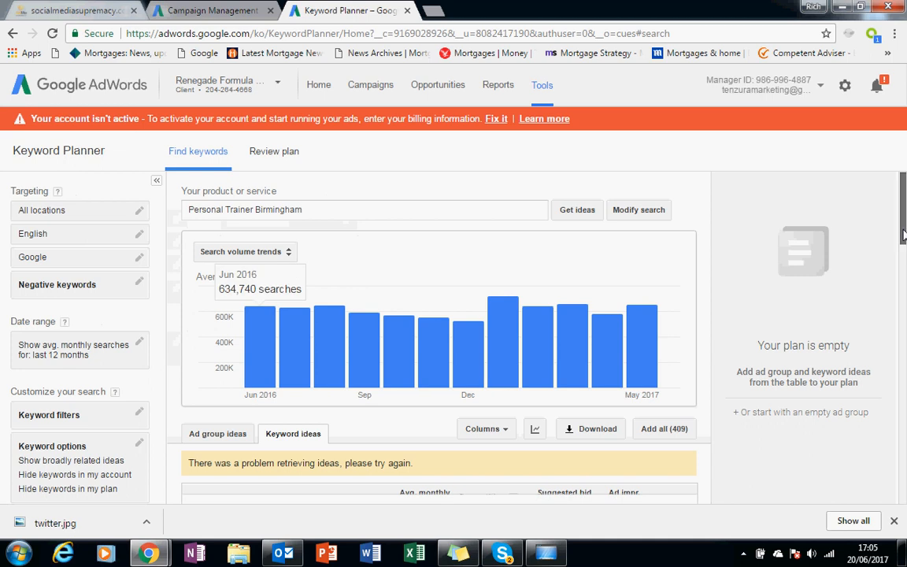
# Review the average monthly searches and suggested bids in the keyword ideas, and open the ad group ideas
pyautogui.moveTo(903, 236)
pyautogui.mouseDown()
pyautogui.moveTo(904, 340)
pyautogui.moveTo(901, 219)
pyautogui.mouseUp()
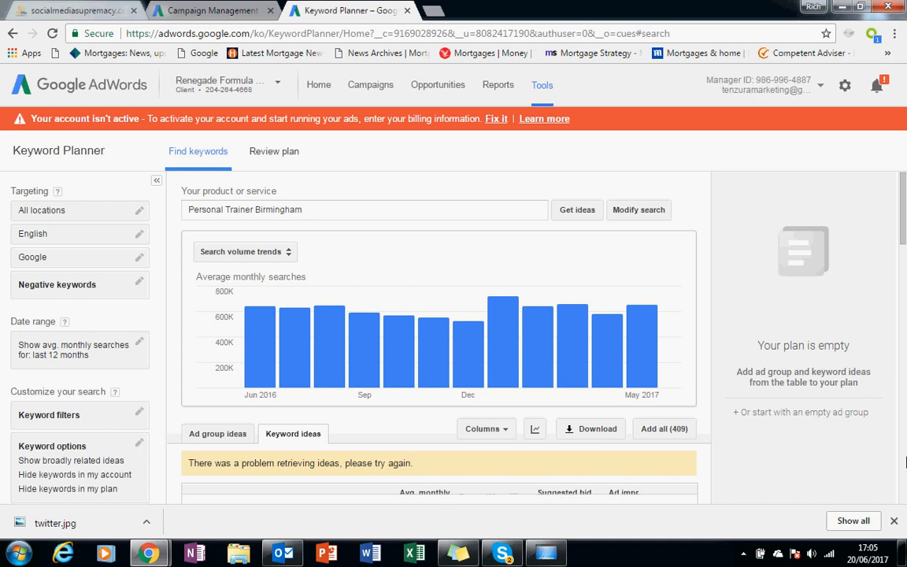
pyautogui.scroll(-10, 903, 465)
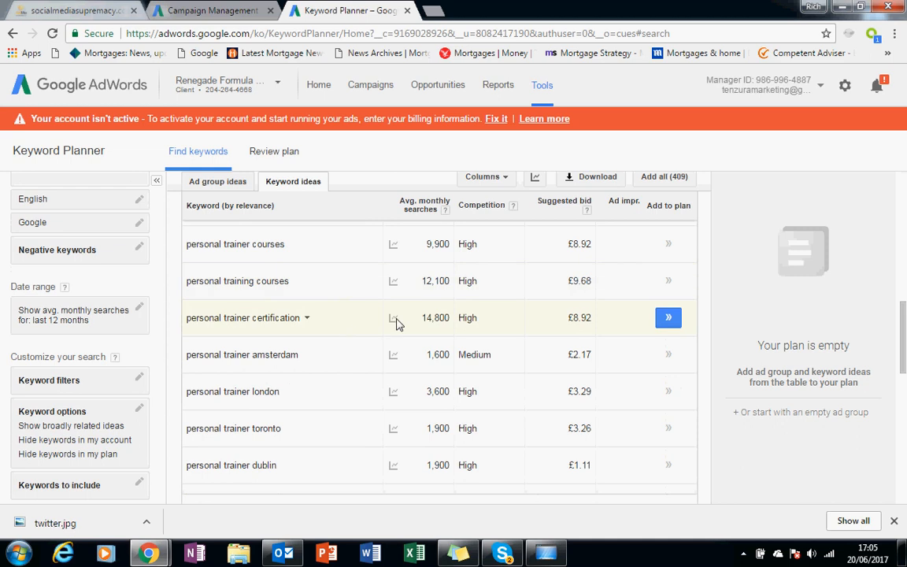
pyautogui.moveTo(396, 318)
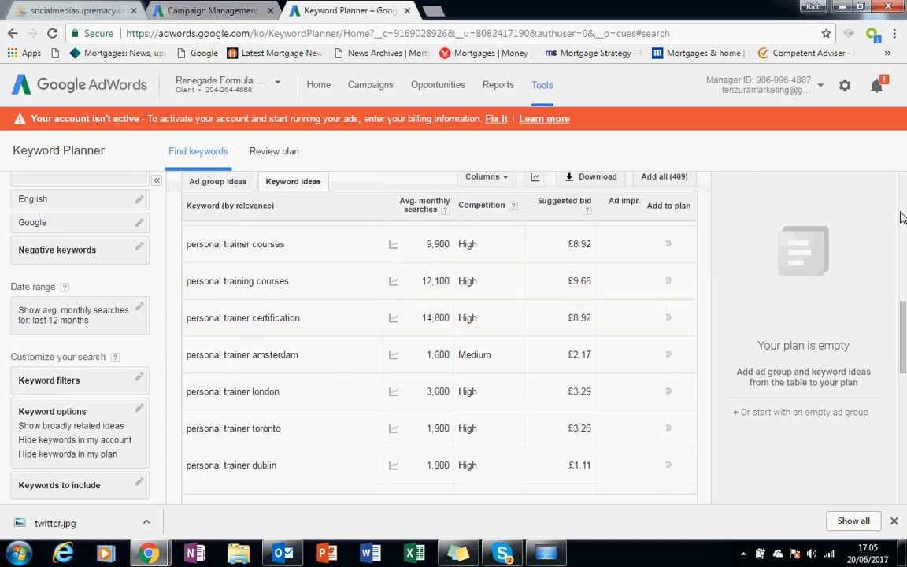
pyautogui.scroll(4, 901, 219)
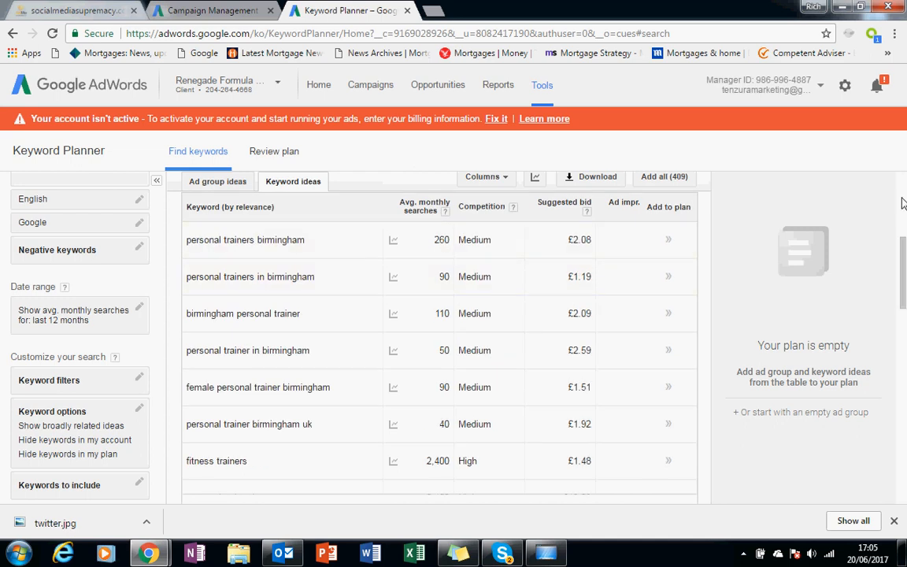
pyautogui.scroll(4, 903, 203)
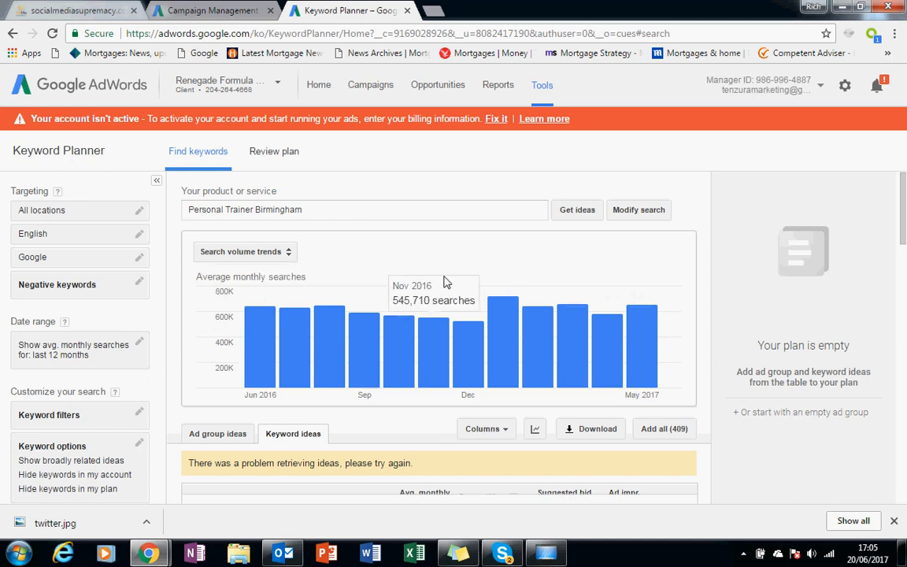
pyautogui.click(222, 440)
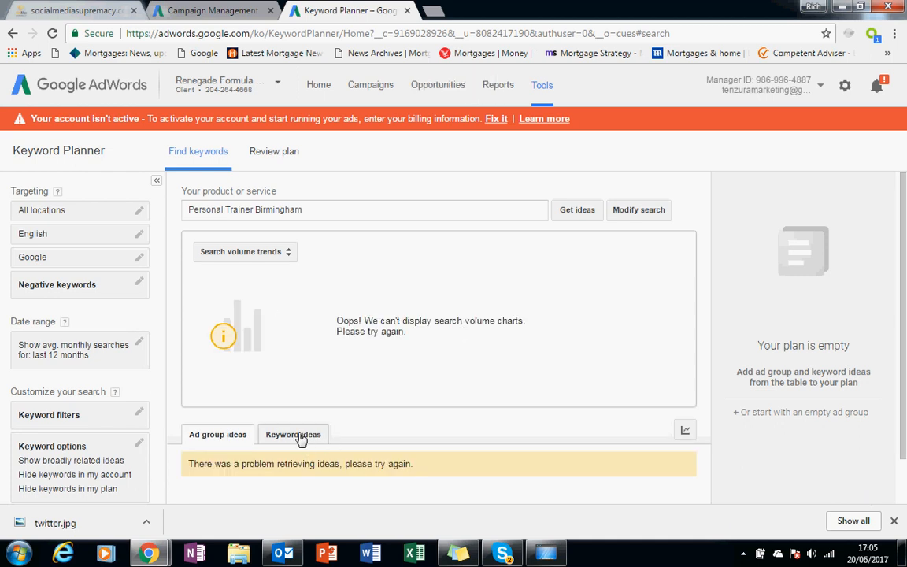
# Reload the Keyword Planner and get new keyword ideas for the product or service "personal trainer birmingham"
pyautogui.click(51, 35)
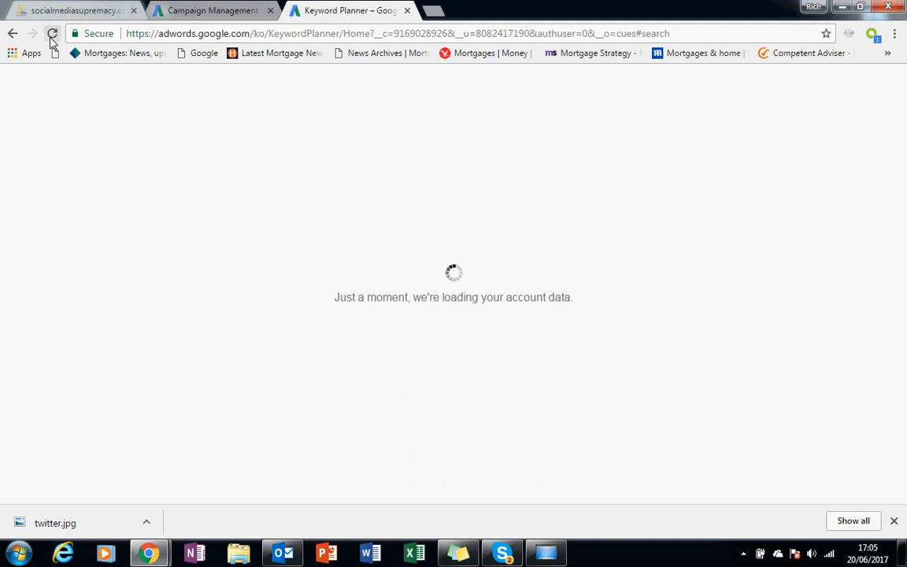
pyautogui.click(51, 36)
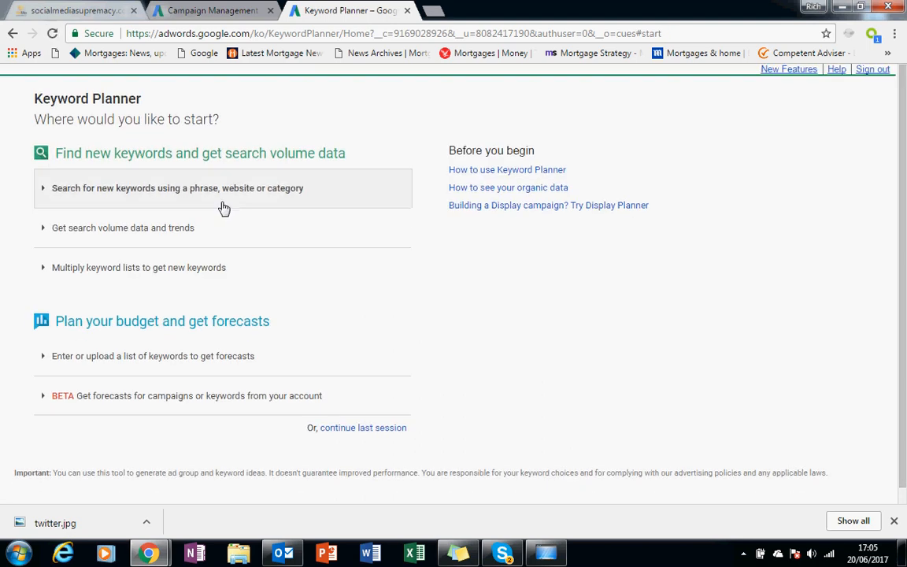
pyautogui.click(224, 201)
pyautogui.click(210, 277)
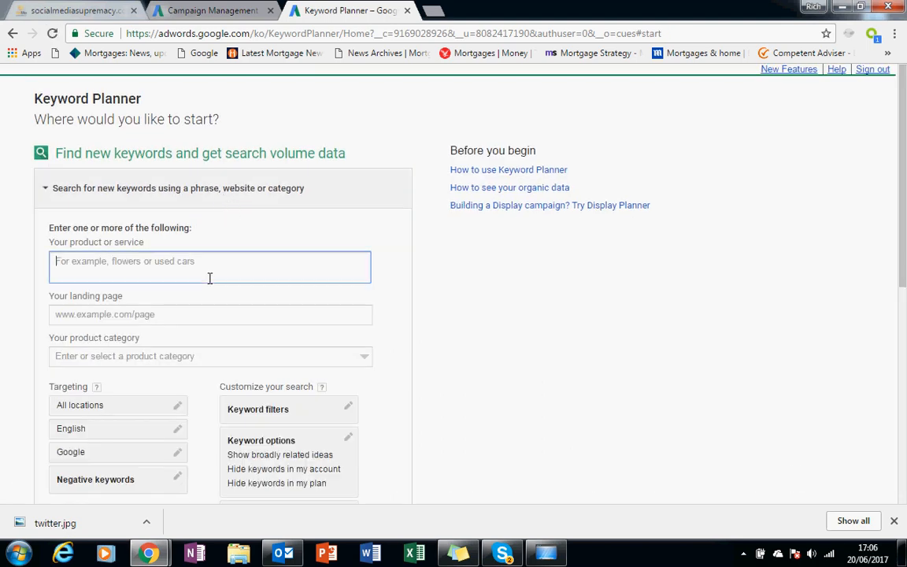
pyautogui.write('per')
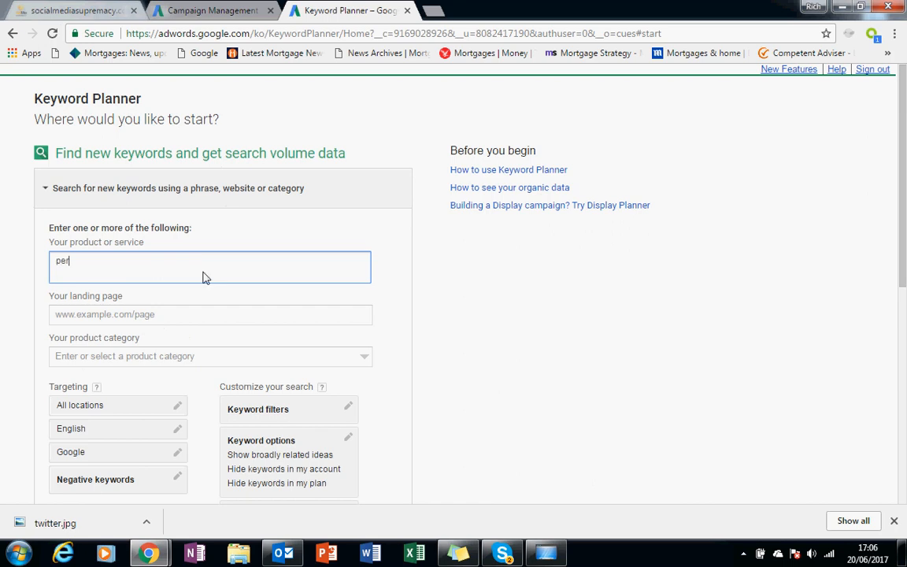
pyautogui.write('sonal trai')
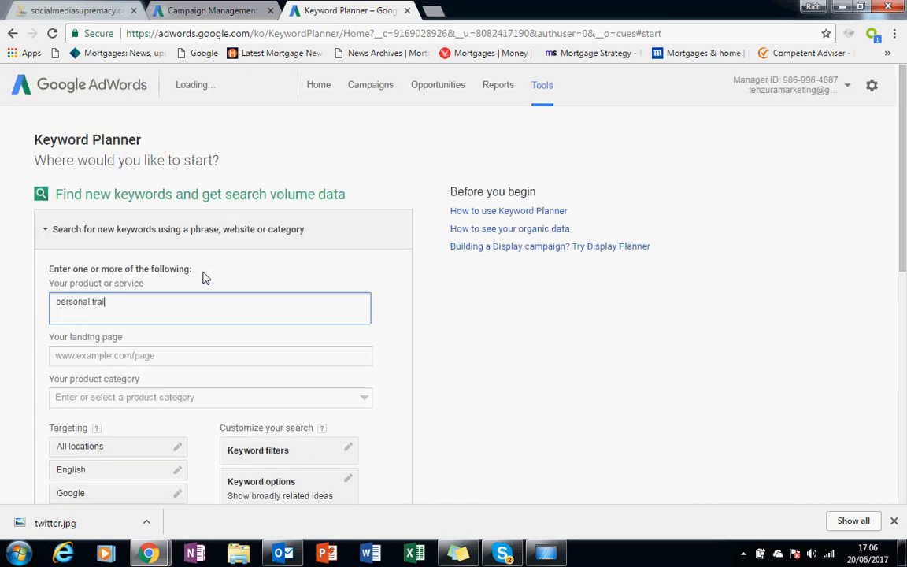
pyautogui.write('ner bir')
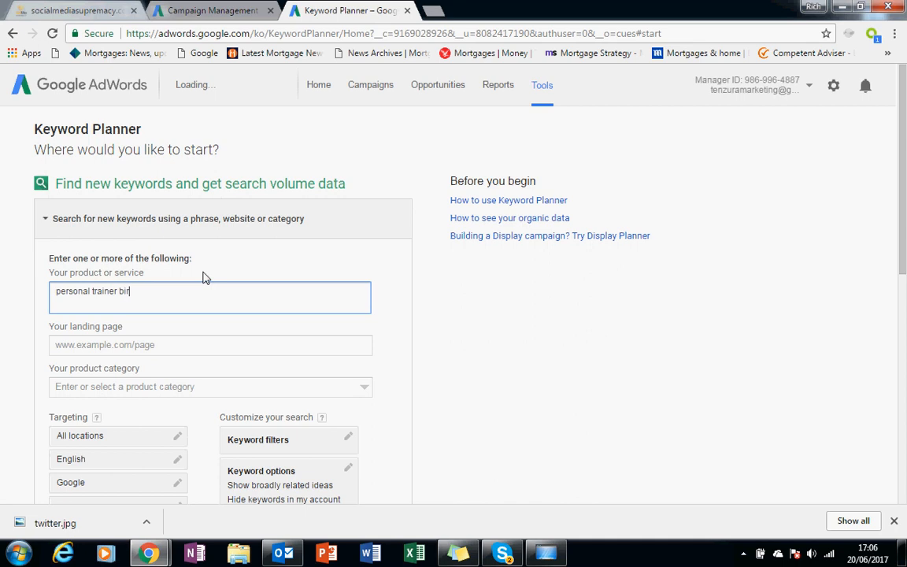
pyautogui.write('mingham')
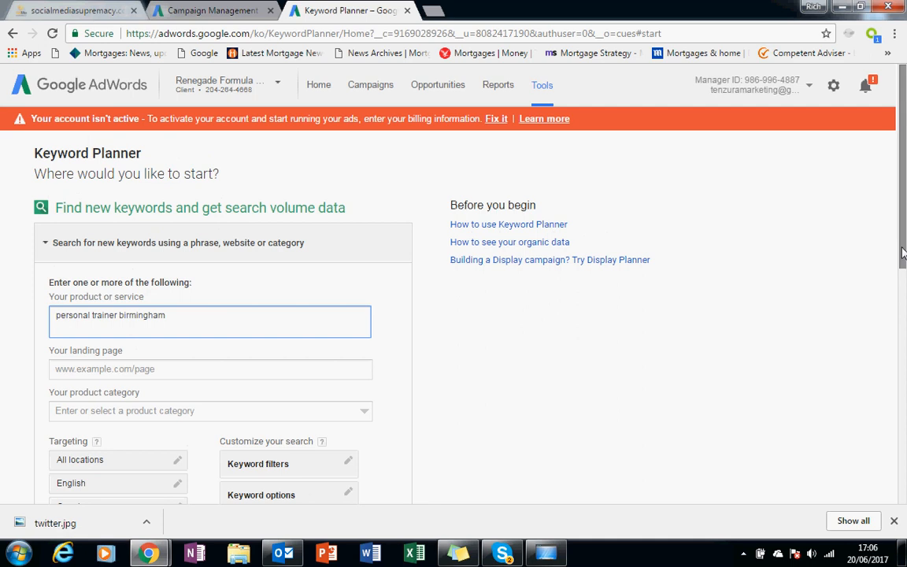
pyautogui.moveTo(902, 248); pyautogui.dragTo(903, 383)
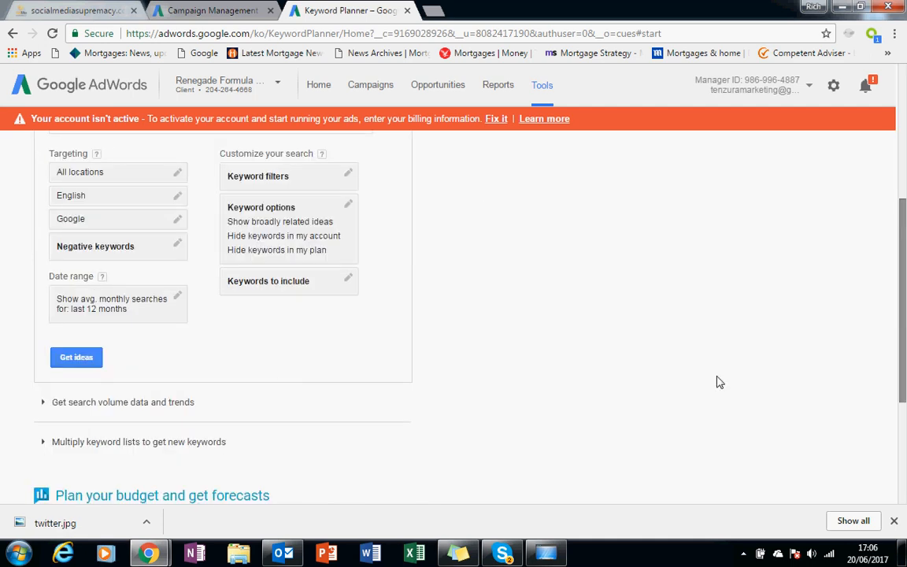
pyautogui.click(97, 359)
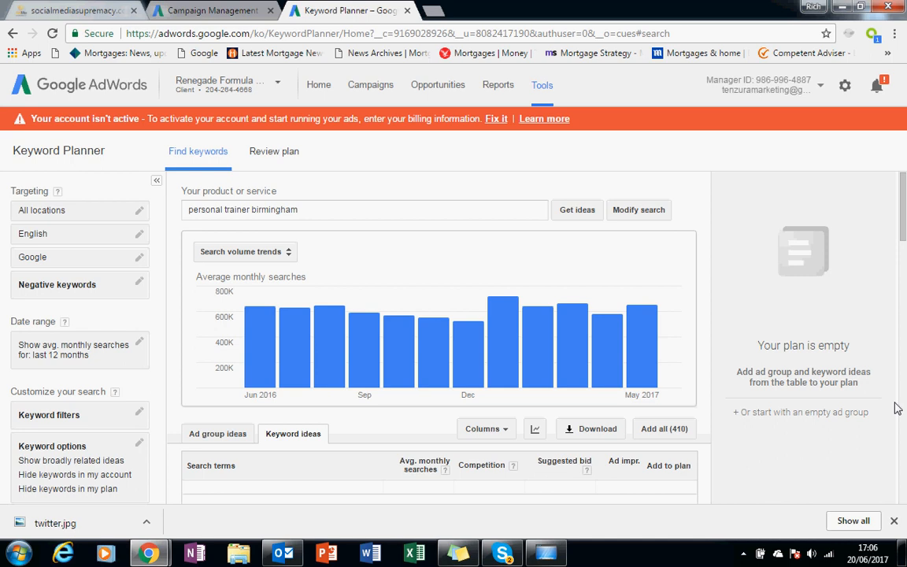
# Examine the search volume, competition and suggested bid for "personal trainer birmingham", dismissing the e-mail notification
pyautogui.moveTo(903, 239); pyautogui.dragTo(904, 246)
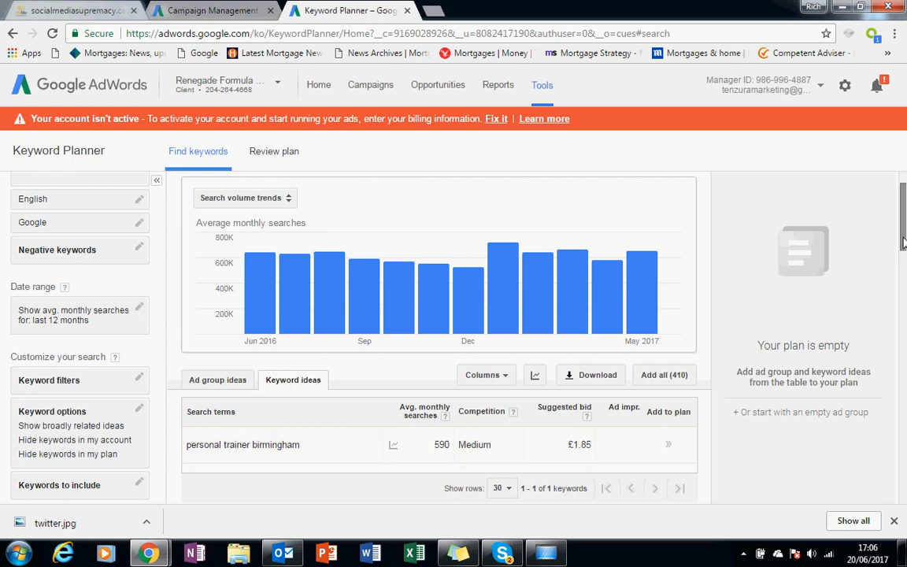
pyautogui.moveTo(903, 242); pyautogui.dragTo(904, 266)
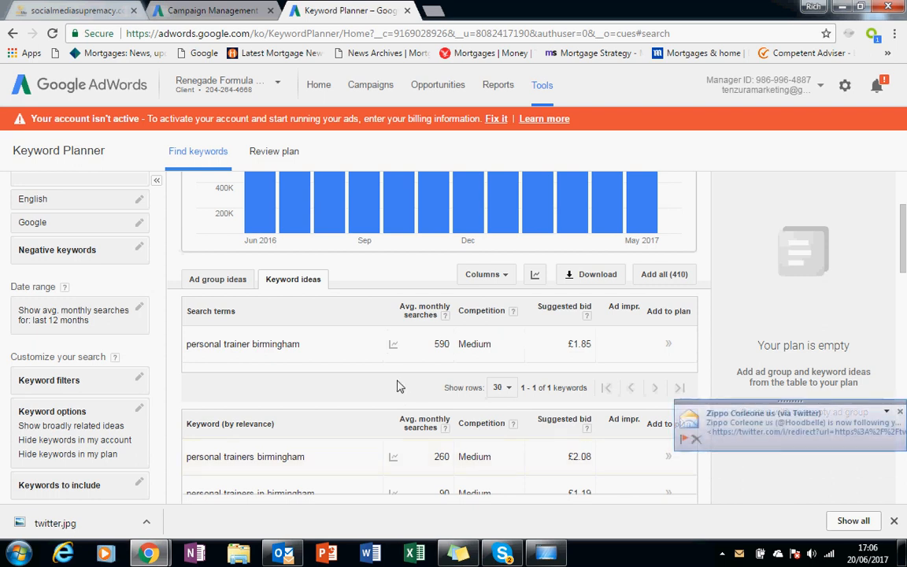
pyautogui.click(901, 413)
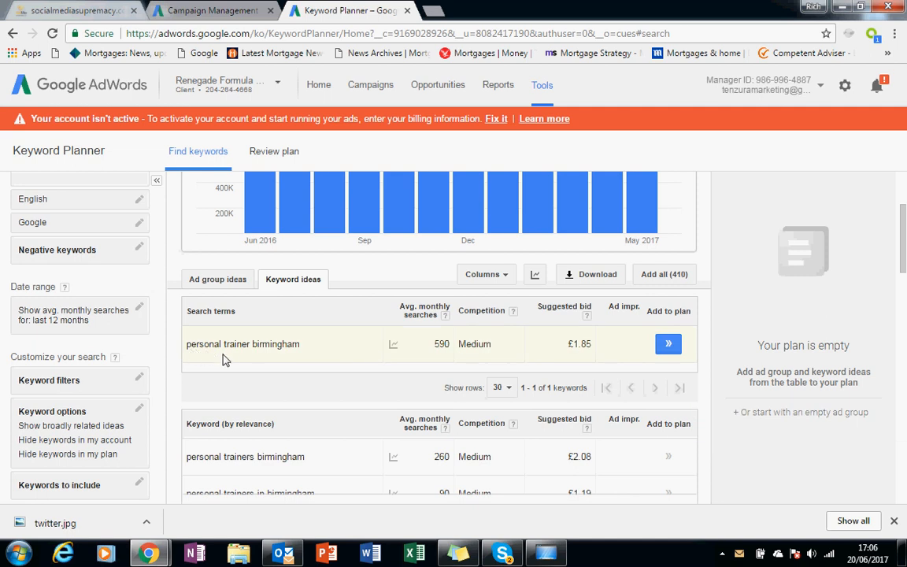
# Search Google for "personal trainer birmingham" in a new browser tab and look through the ads and organic results
pyautogui.click(432, 10)
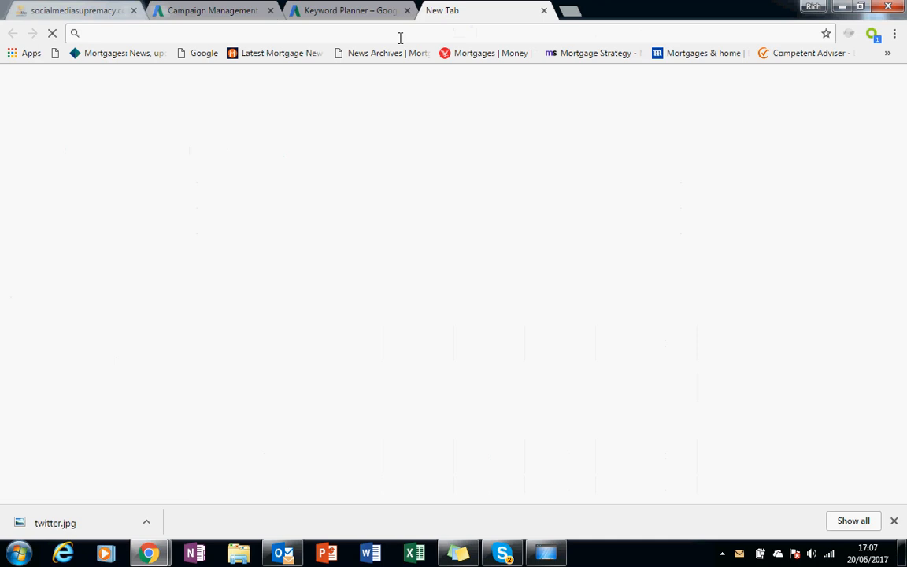
pyautogui.write('person')
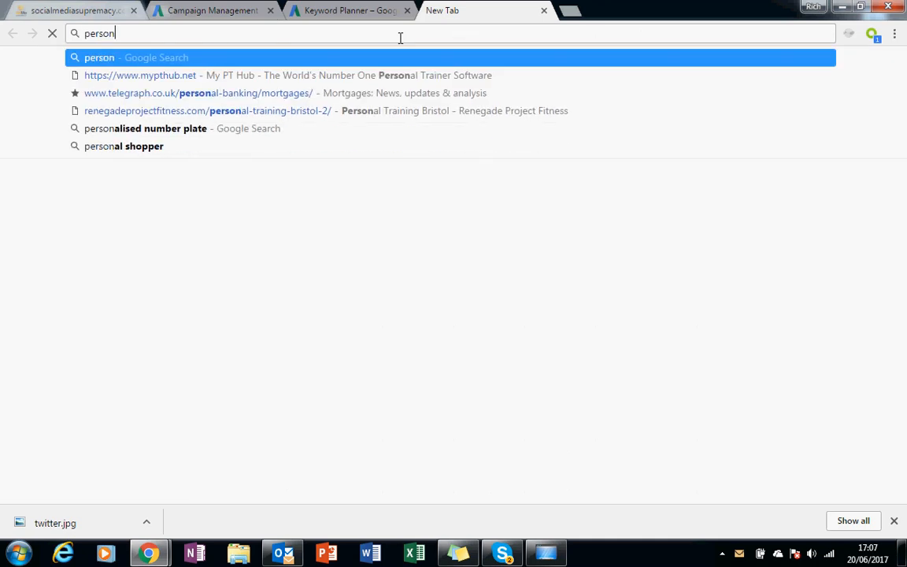
pyautogui.write('al trainer bi')
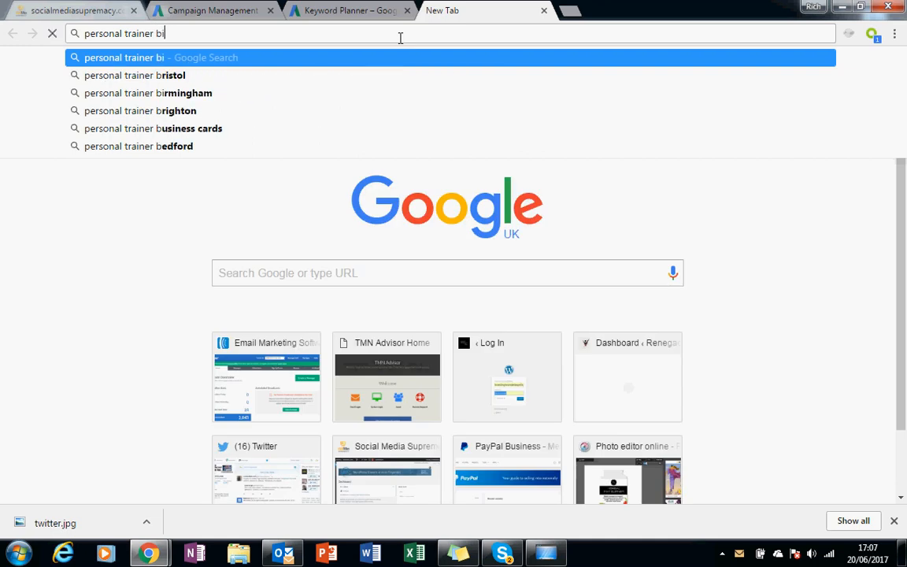
pyautogui.write('rmingh')
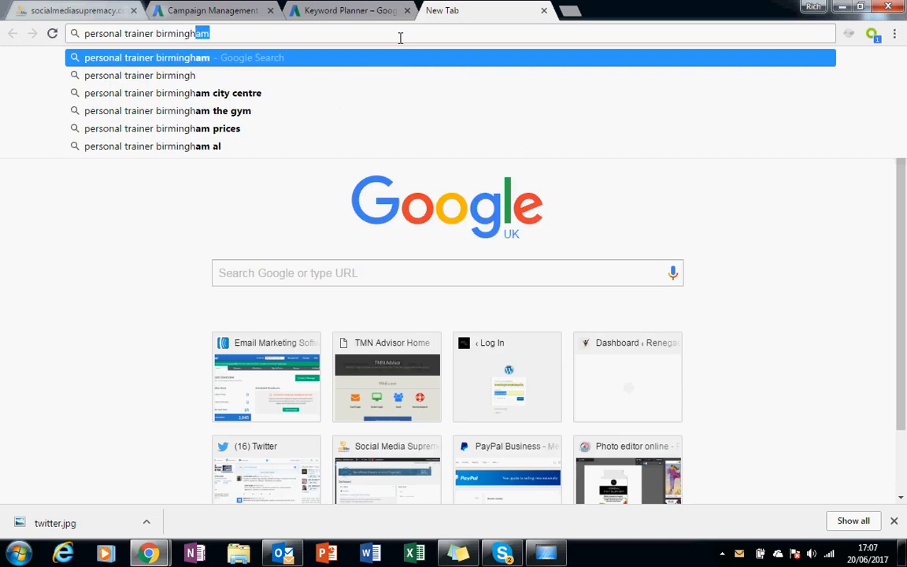
pyautogui.write('am')
pyautogui.press('Return')
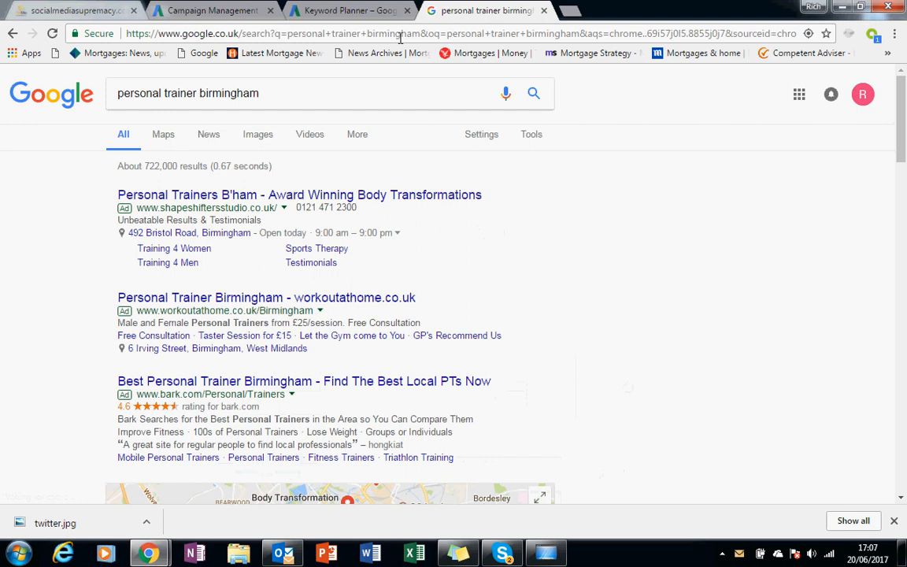
pyautogui.click(257, 301)
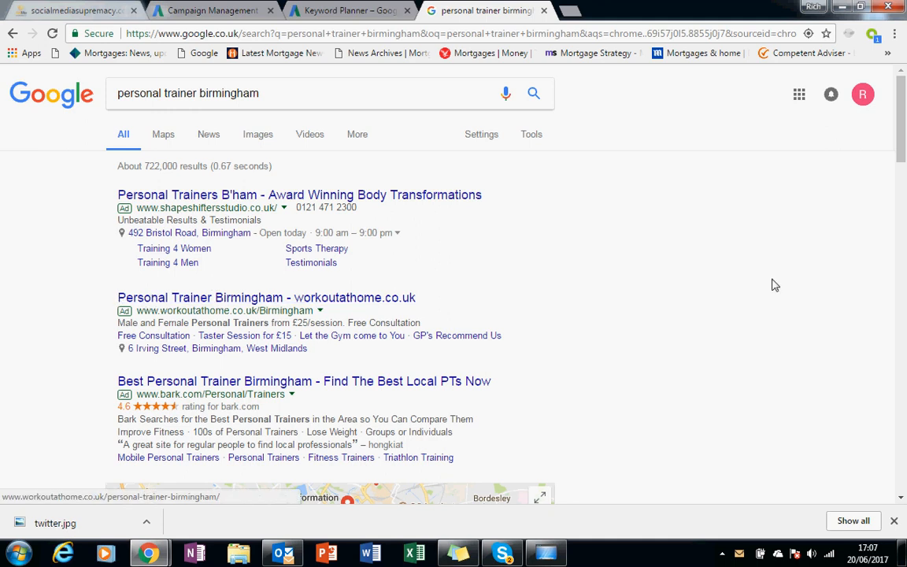
pyautogui.moveTo(902, 118); pyautogui.dragTo(905, 266)
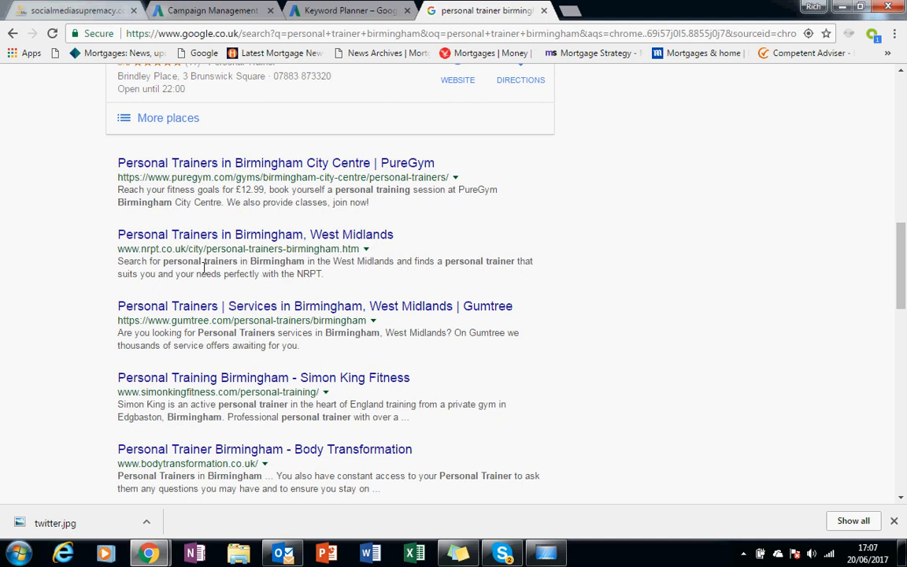
# Return to the campaign settings and set the default bid to £2.00 and the budget to £10 per day
pyautogui.click(208, 11)
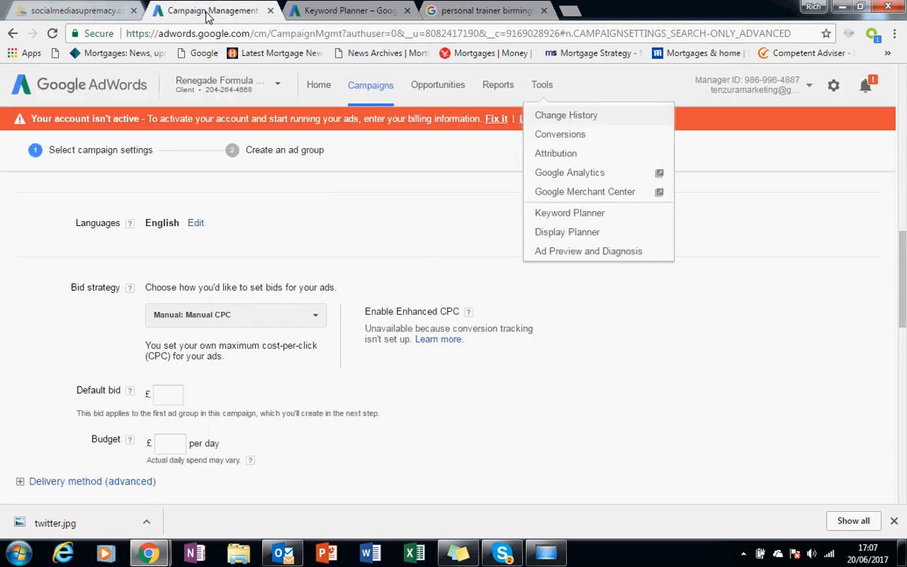
pyautogui.click(647, 362)
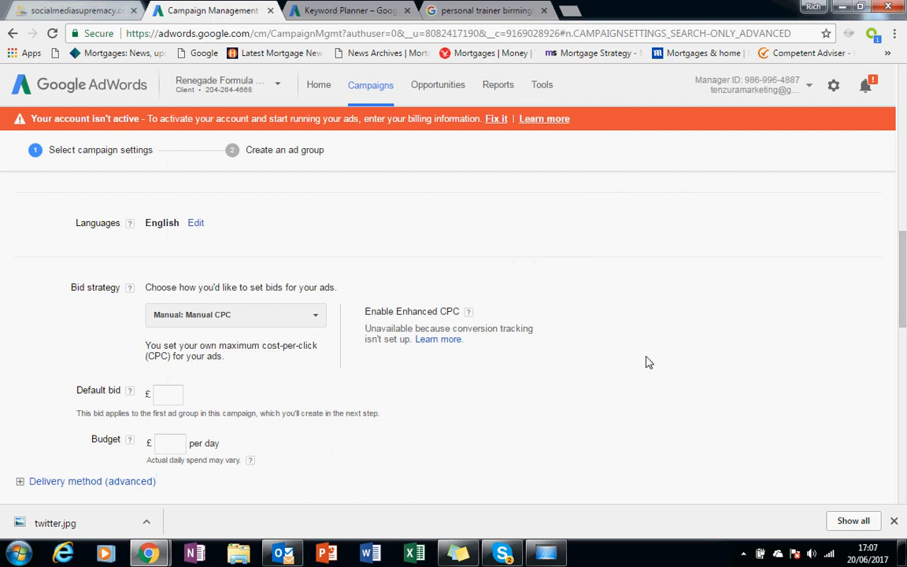
pyautogui.click(168, 401)
pyautogui.write('1.8')
pyautogui.press('BackSpace')
pyautogui.press('BackSpace')
pyautogui.press('BackSpace')
pyautogui.write('2.00')
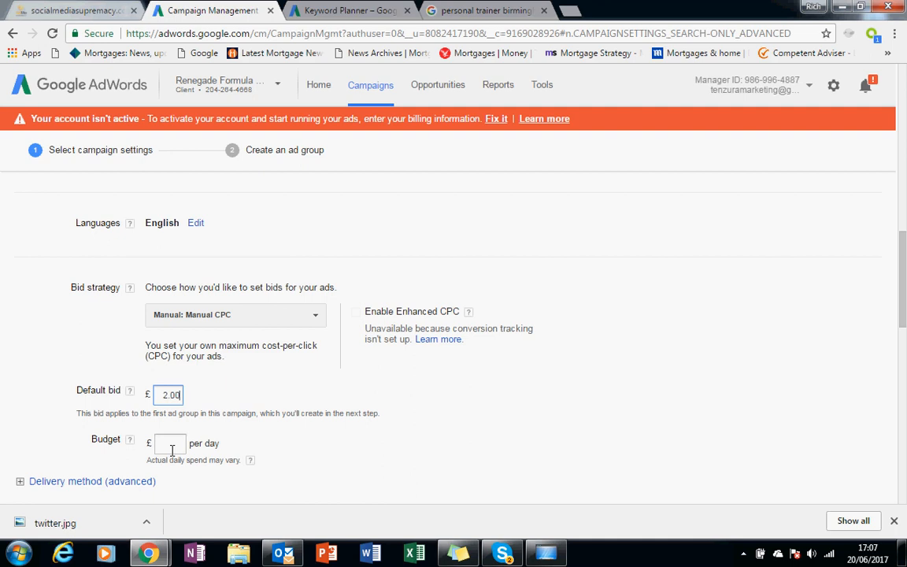
pyautogui.click(172, 445)
pyautogui.write('10')
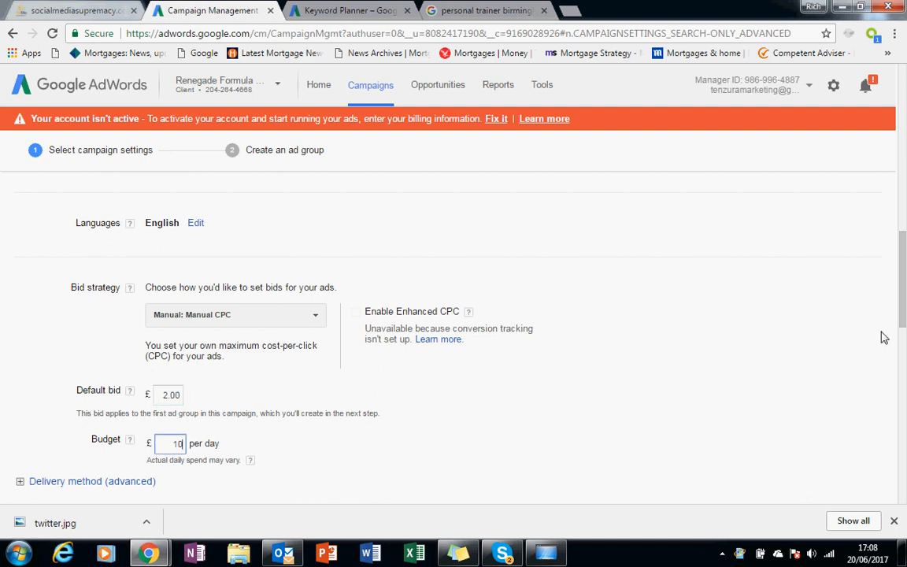
# Review the ad extensions and ad schedule, and save the campaign settings to continue to ad group creation
pyautogui.moveTo(901, 314); pyautogui.dragTo(903, 386)
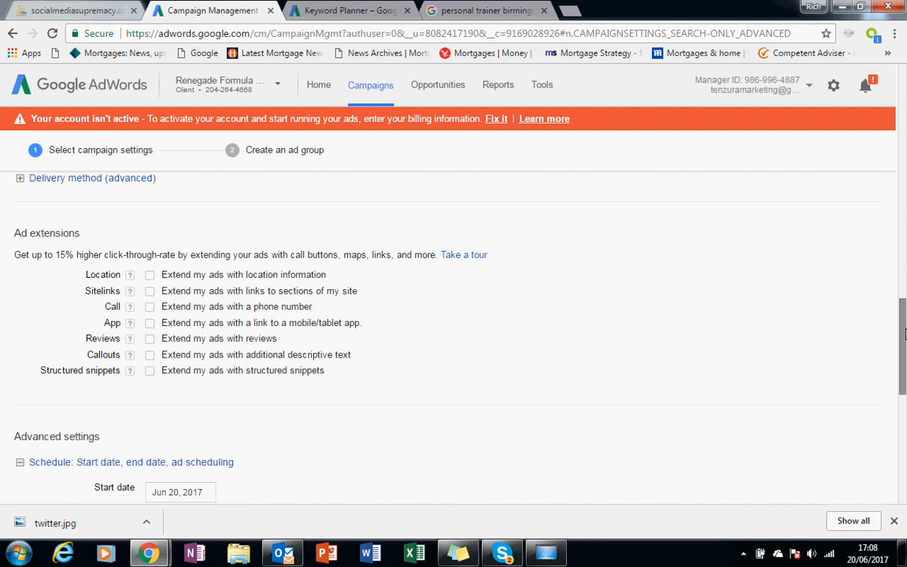
pyautogui.moveTo(904, 334); pyautogui.dragTo(905, 410)
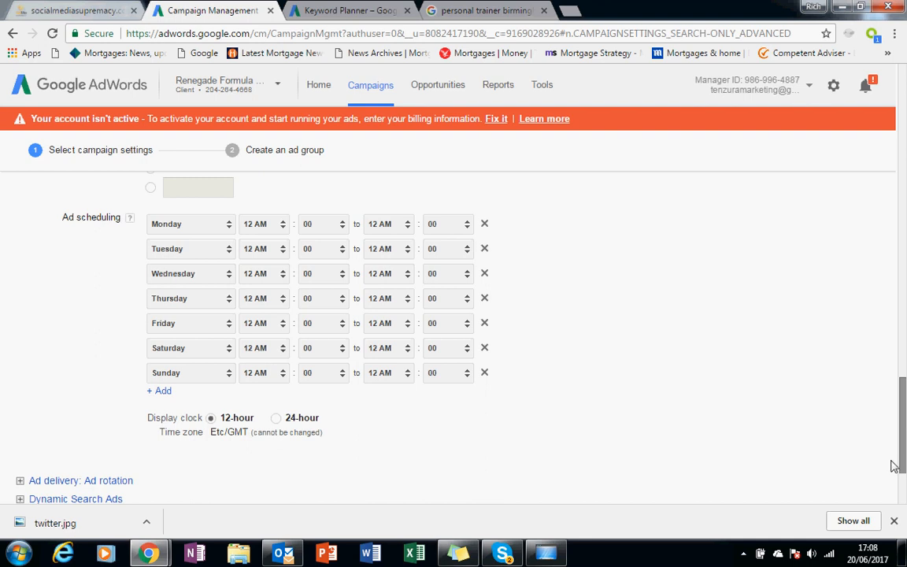
pyautogui.scroll(-3, 807, 421)
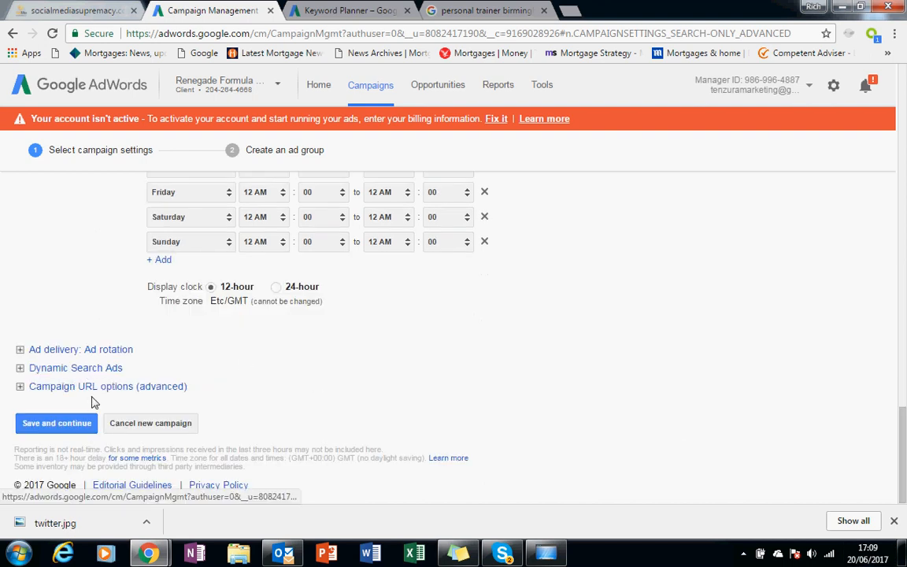
pyautogui.click(76, 425)
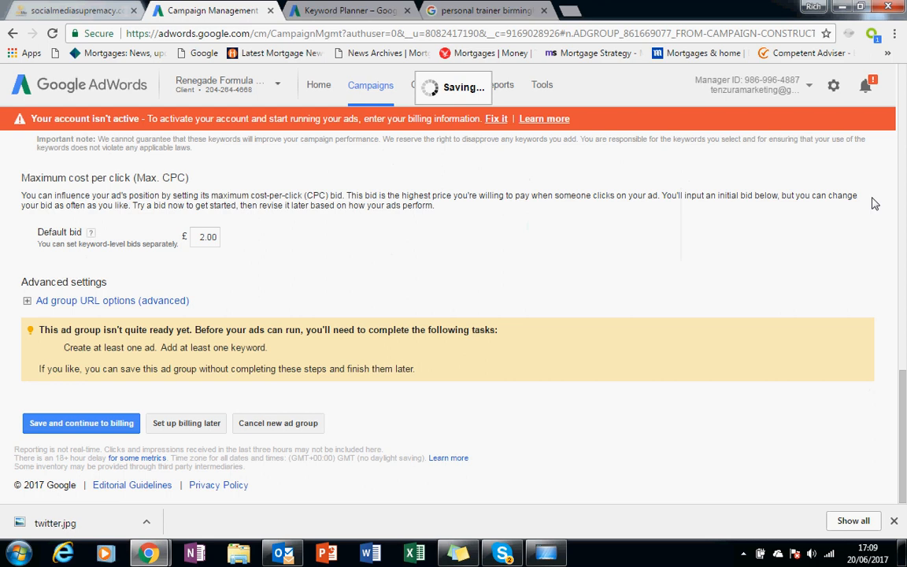
# Replace the default ad group name with "Personal Trainer Birmingham"
pyautogui.scroll(15, 874, 202)
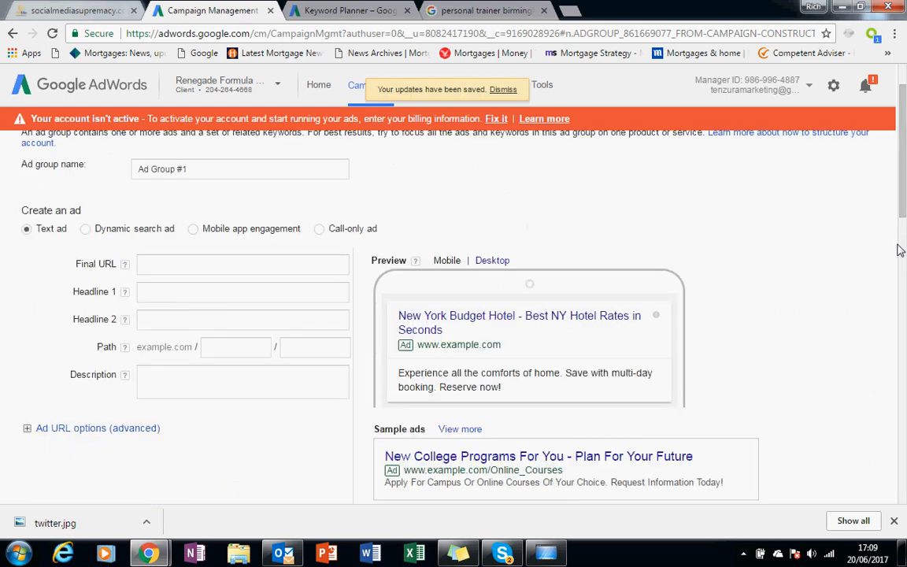
pyautogui.click(259, 180)
pyautogui.press('BackSpace')
pyautogui.press('BackSpace')
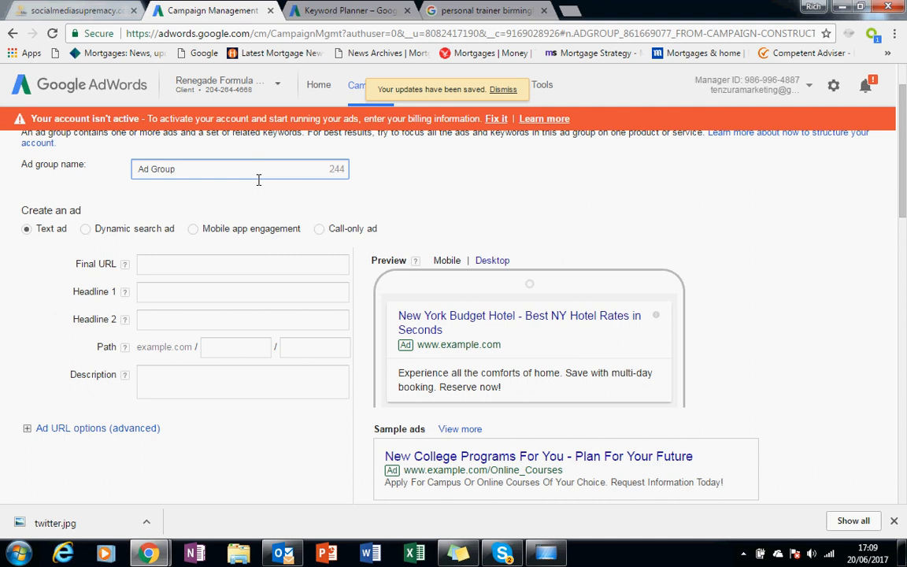
pyautogui.press('BackSpace')
pyautogui.press('BackSpace')
pyautogui.press('BackSpace')
pyautogui.press('BackSpace')
pyautogui.press('BackSpace')
pyautogui.press('BackSpace')
pyautogui.press('BackSpace')
pyautogui.press('BackSpace')
pyautogui.write('Personal Train')
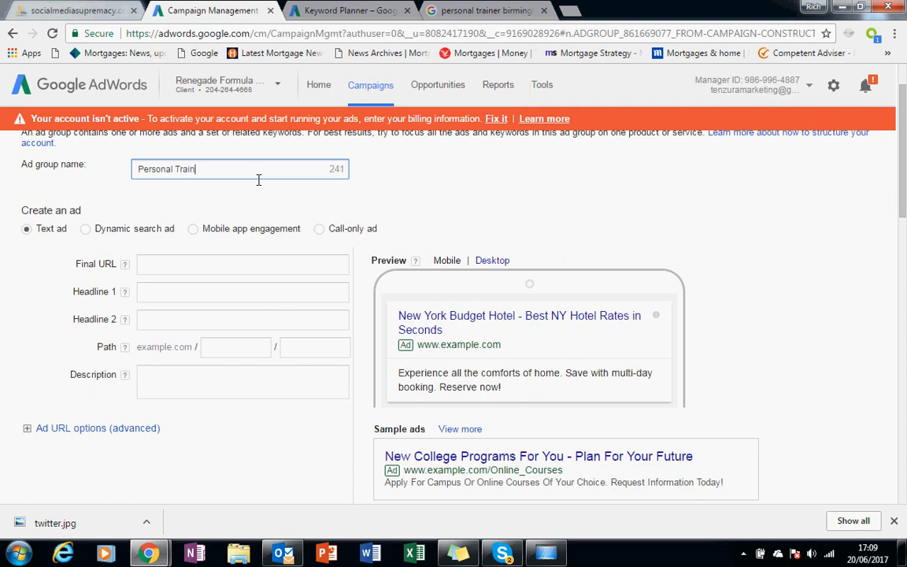
pyautogui.write('er Birmingham')
pyautogui.press('Tab')
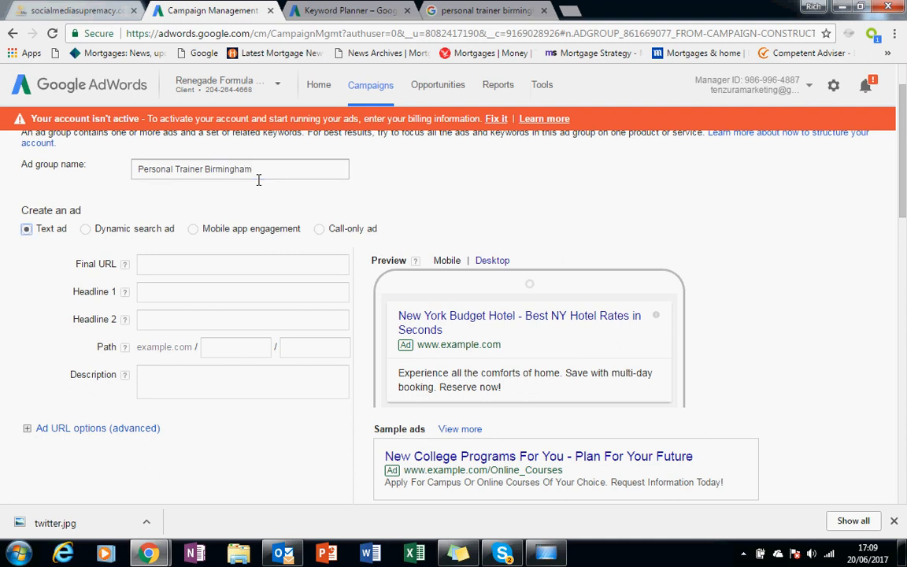
pyautogui.click(243, 269)
pyautogui.write('h')
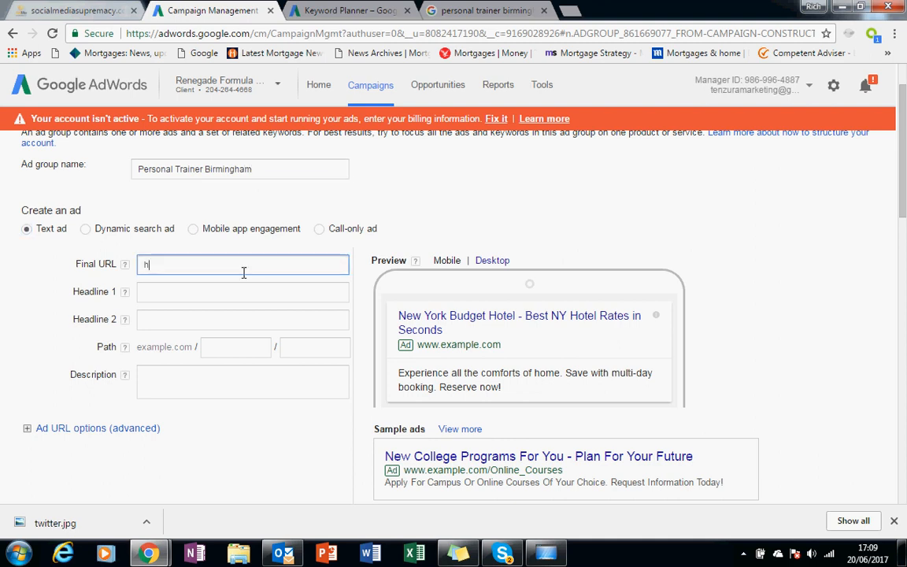
pyautogui.write('ttp://www.reneg')
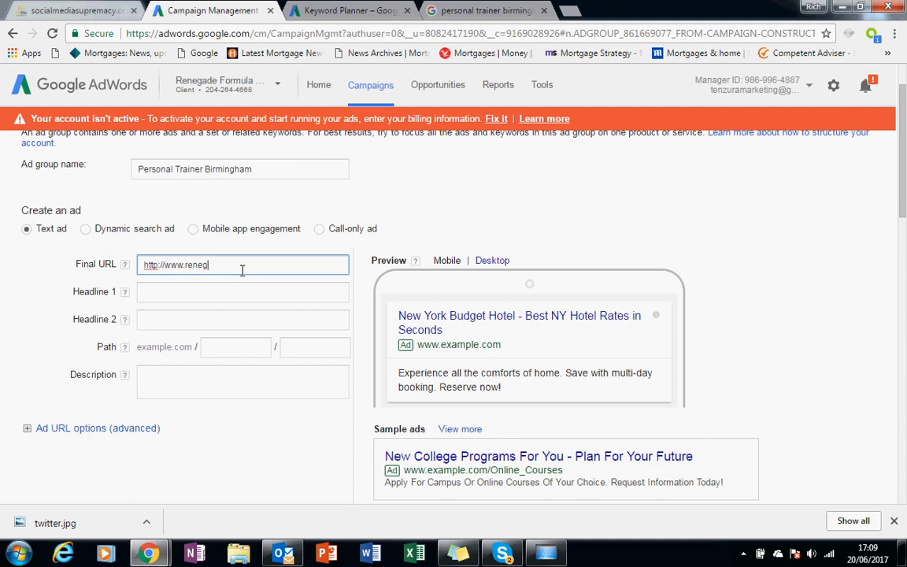
pyautogui.write('adeprojectfi')
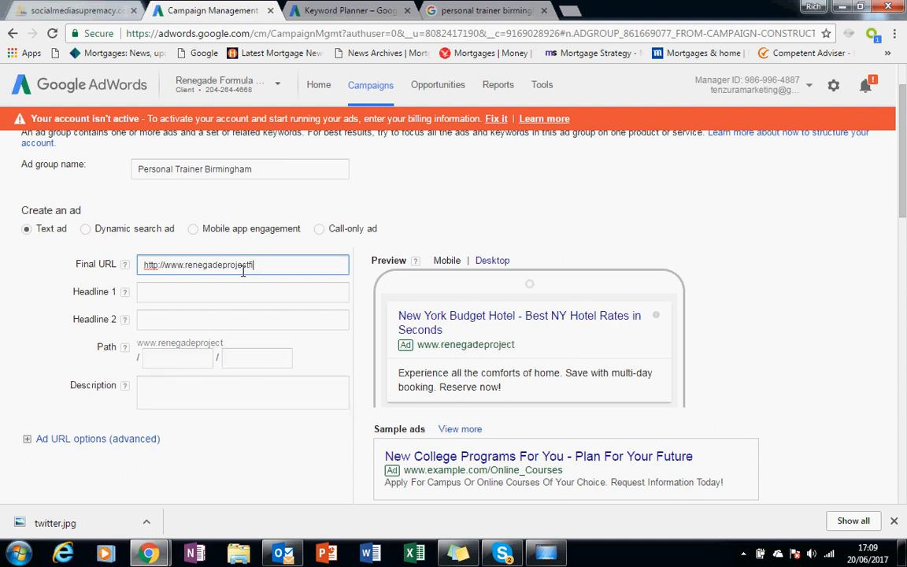
pyautogui.write('tness.com')
pyautogui.press('Tab')
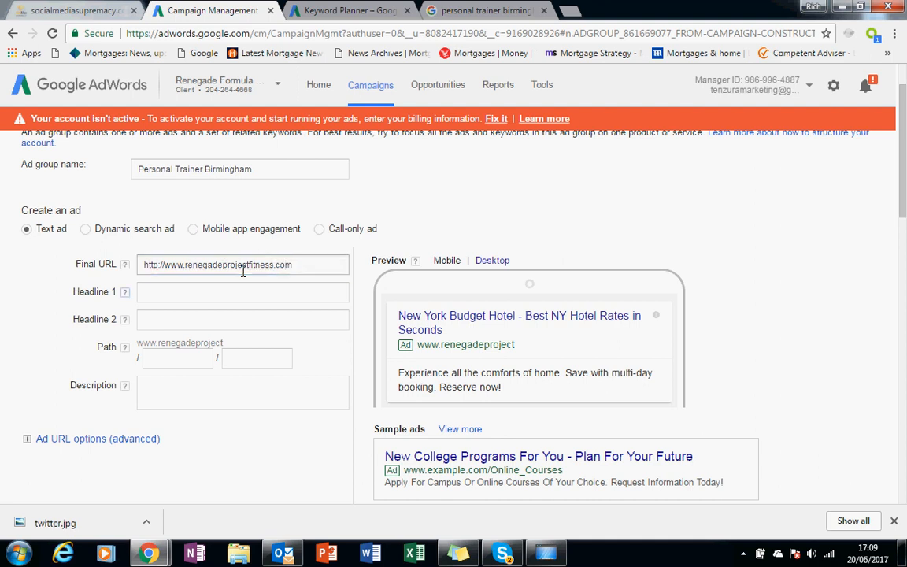
# Enter "Personal Trainer Birmingham" as the first headline of the text ad
pyautogui.click(234, 295)
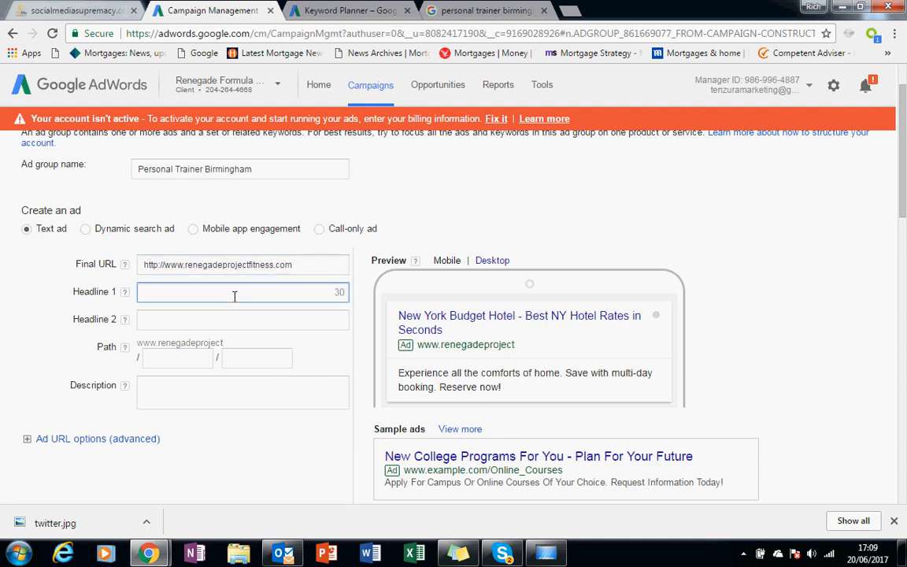
pyautogui.write('Perso')
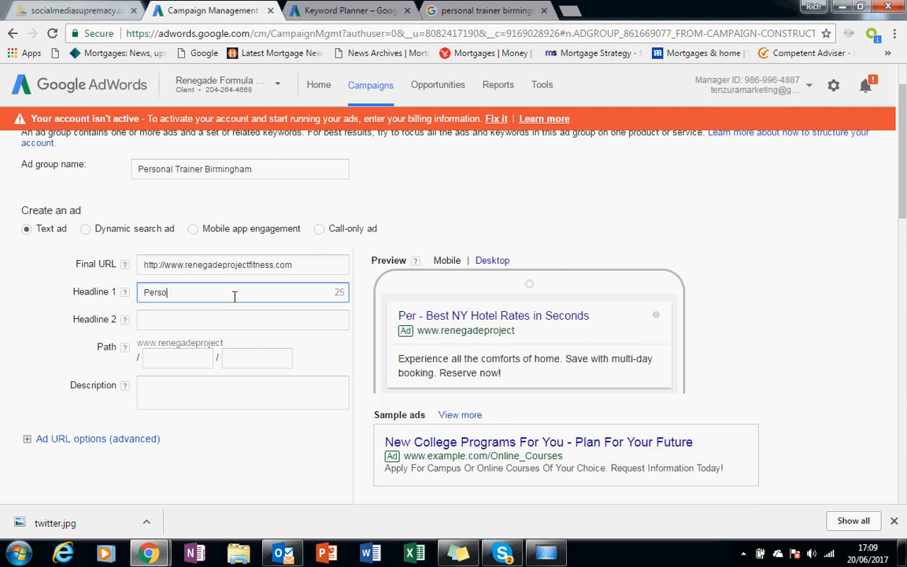
pyautogui.write('nal')
pyautogui.write('Trai')
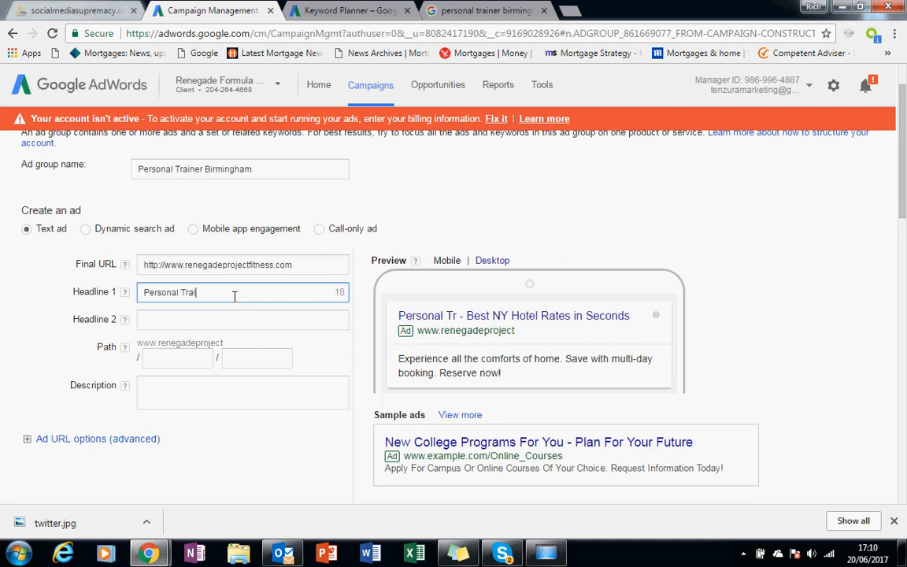
pyautogui.write('ner Birm')
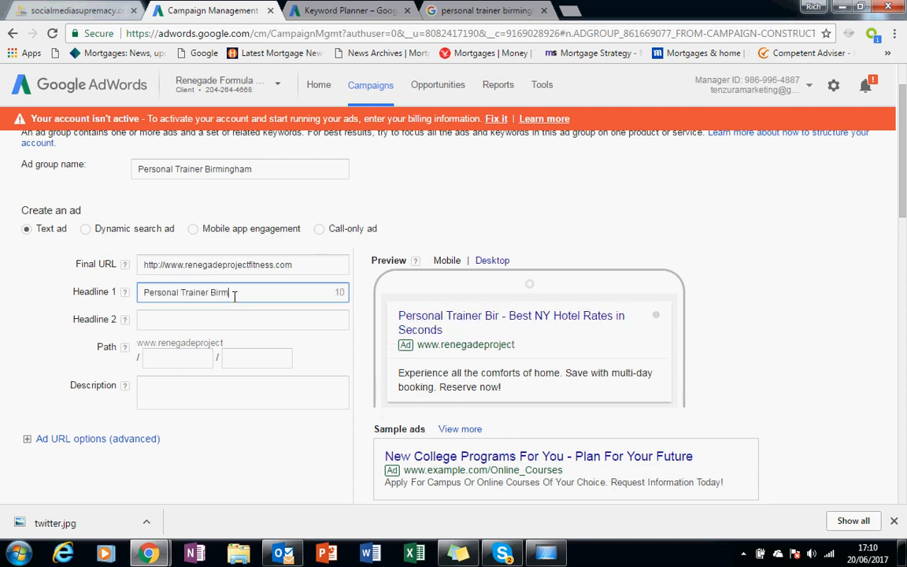
pyautogui.write('ingham')
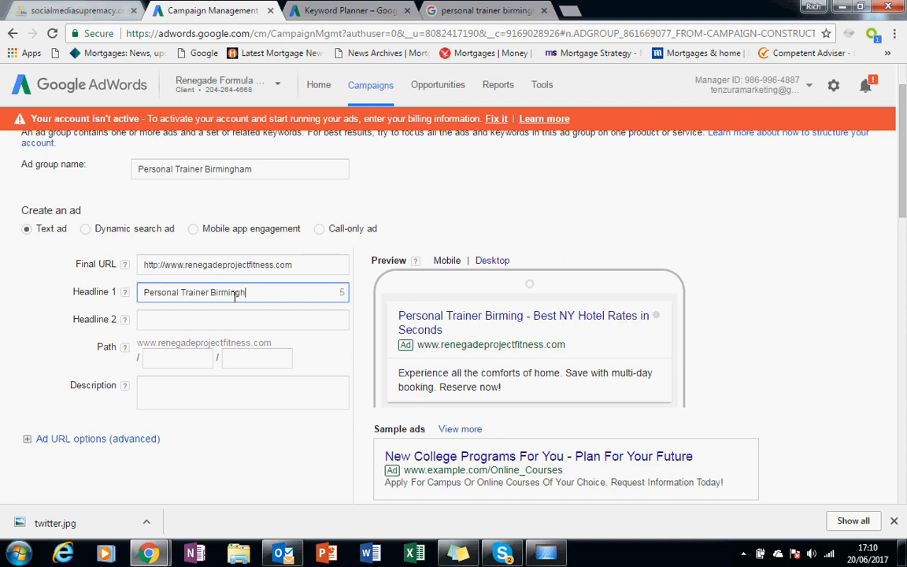
# Enter "Get Fast Results" as the second headline of the text ad
pyautogui.click(234, 325)
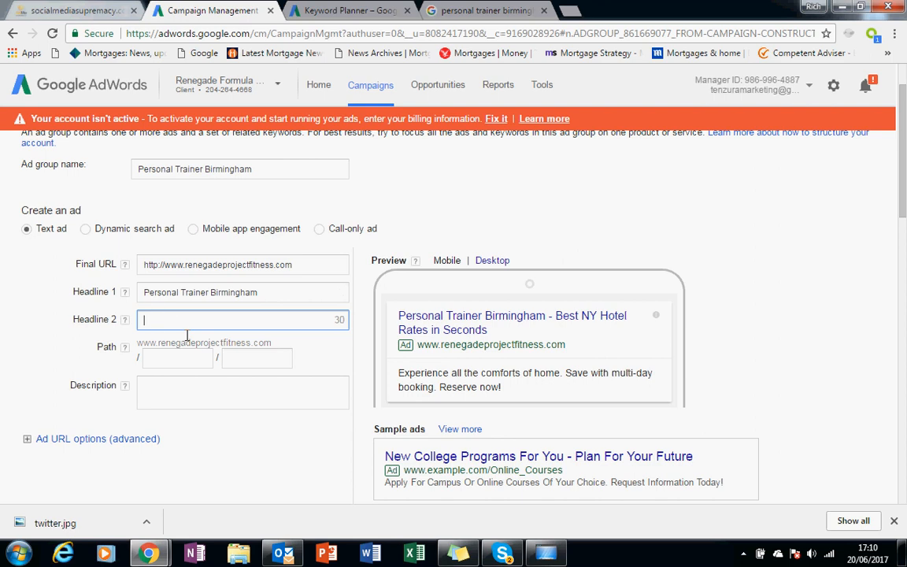
pyautogui.write('a')
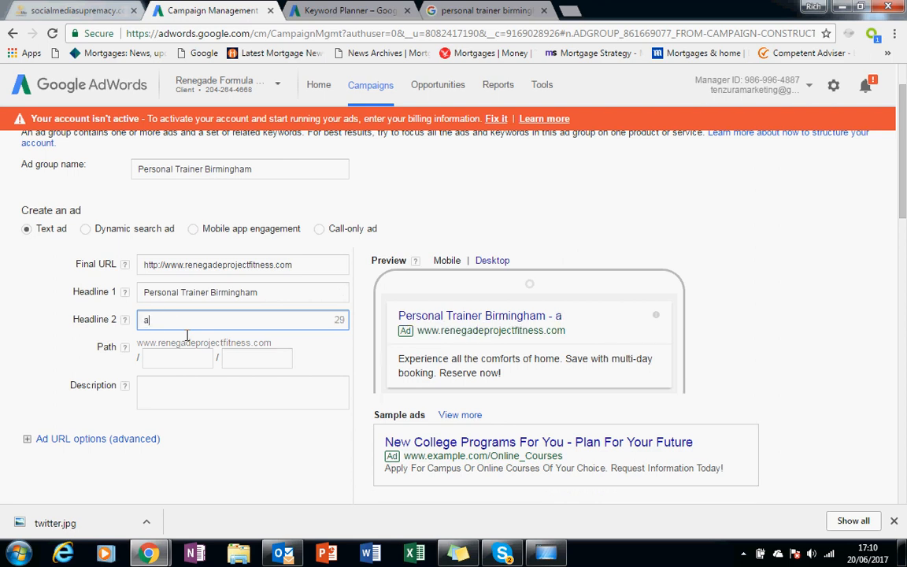
pyautogui.press('BackSpace')
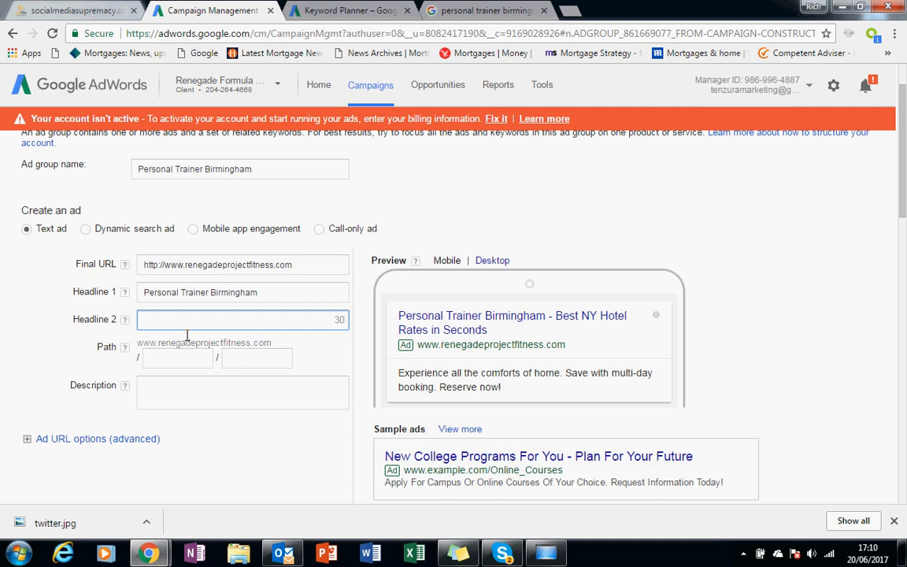
pyautogui.write('Get Fas')
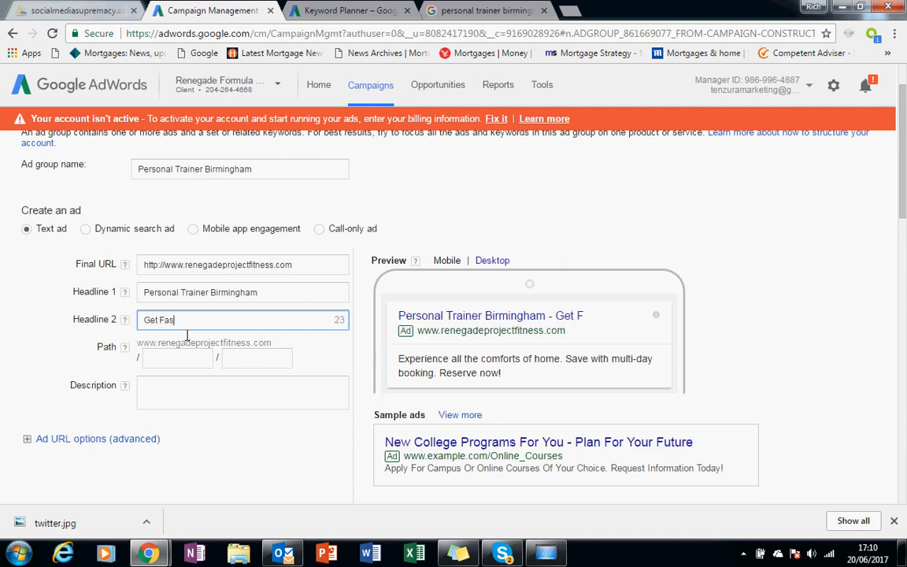
pyautogui.write('t Result')
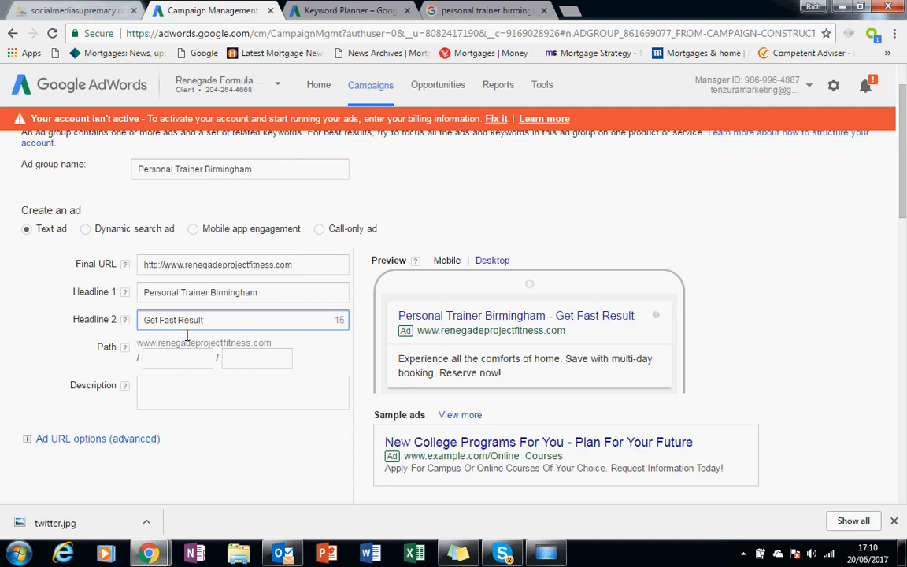
pyautogui.write('s')
# Set the first part of the ad's display path to "Free-consult"
pyautogui.click(189, 368)
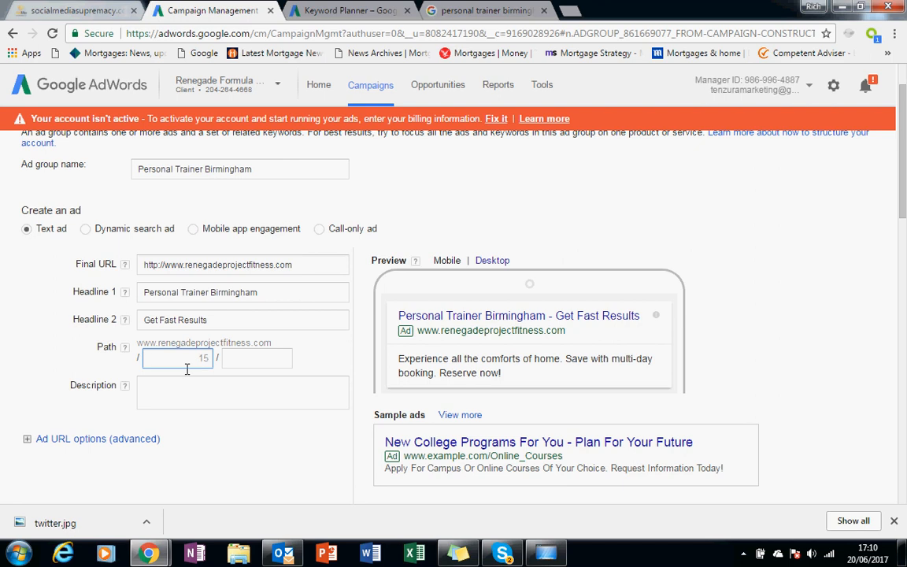
pyautogui.write('Free -c')
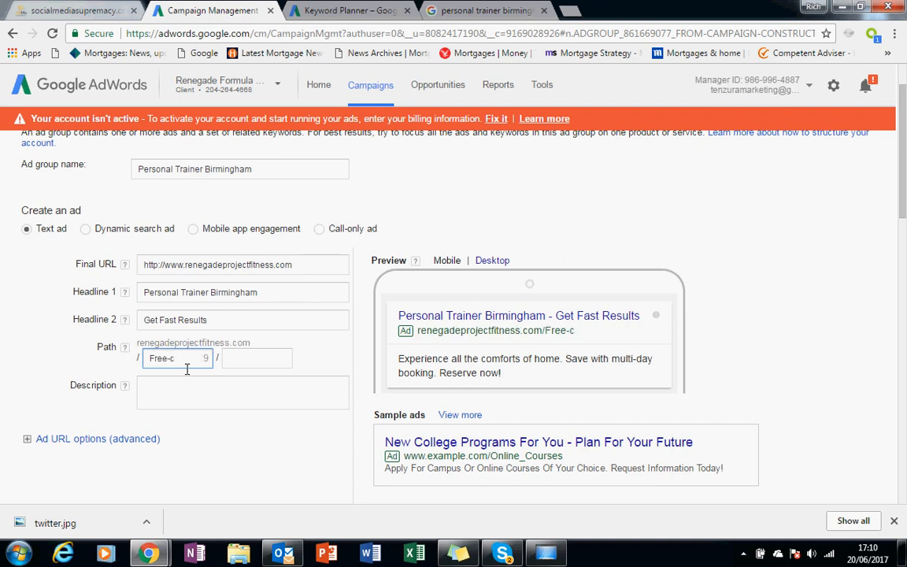
pyautogui.write('onsult')
# Write the ad description "Get a Free Consultation from Personal Trainer in Birmingham", correcting the spelling of "Consultation"
pyautogui.click(196, 398)
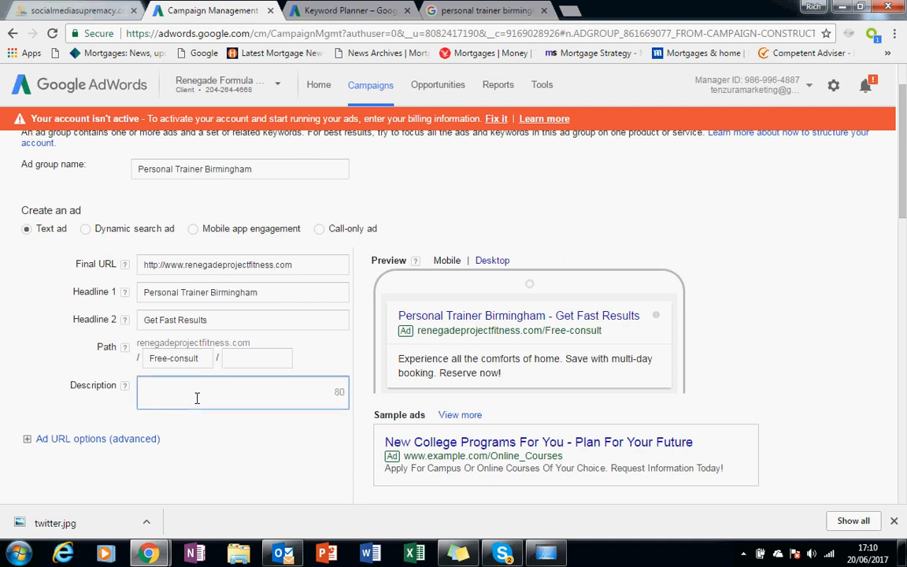
pyautogui.write('Get a Free ')
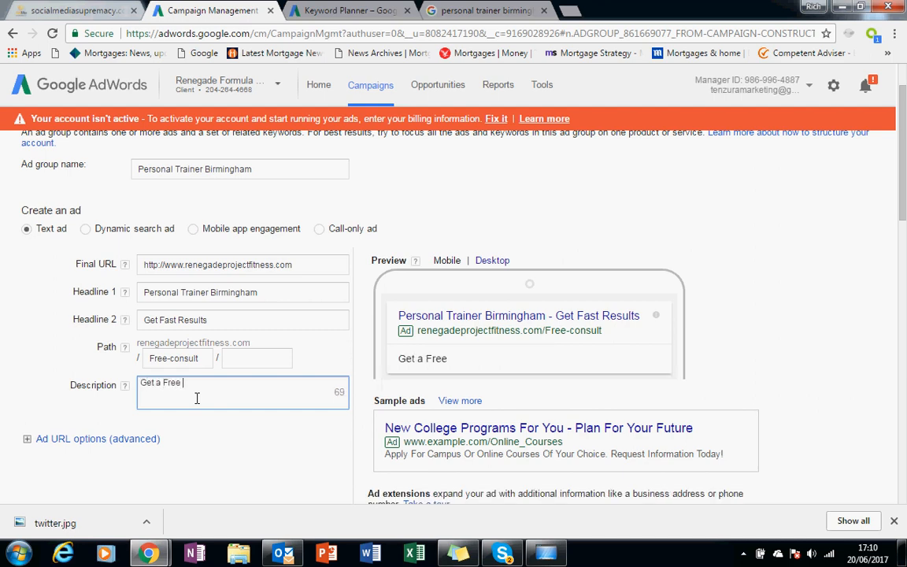
pyautogui.write('Consultantion from ')
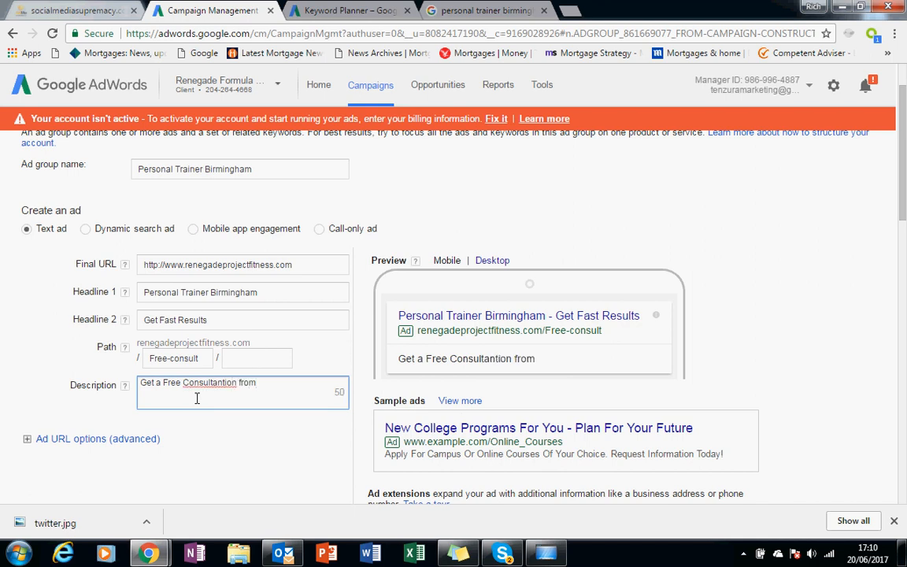
pyautogui.write('Personal')
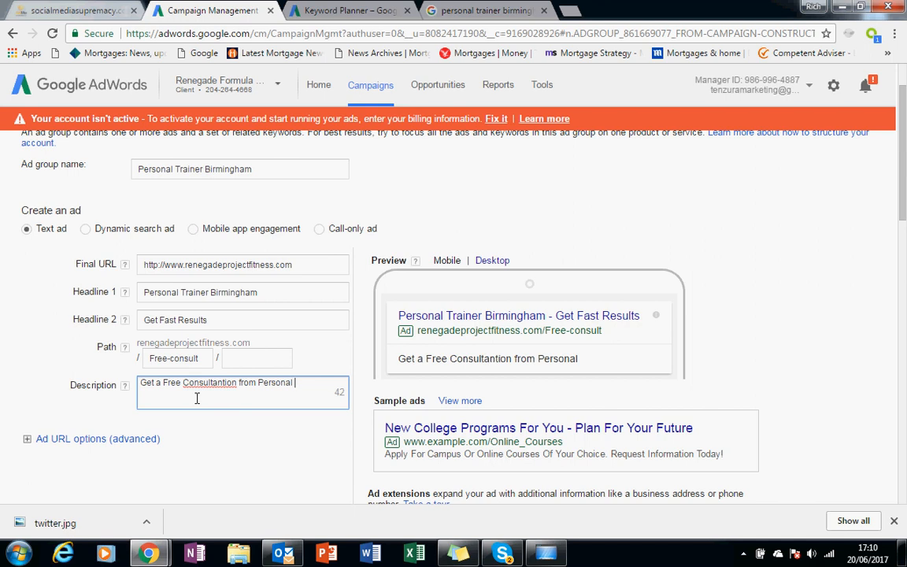
pyautogui.write(' Trainer in Birming')
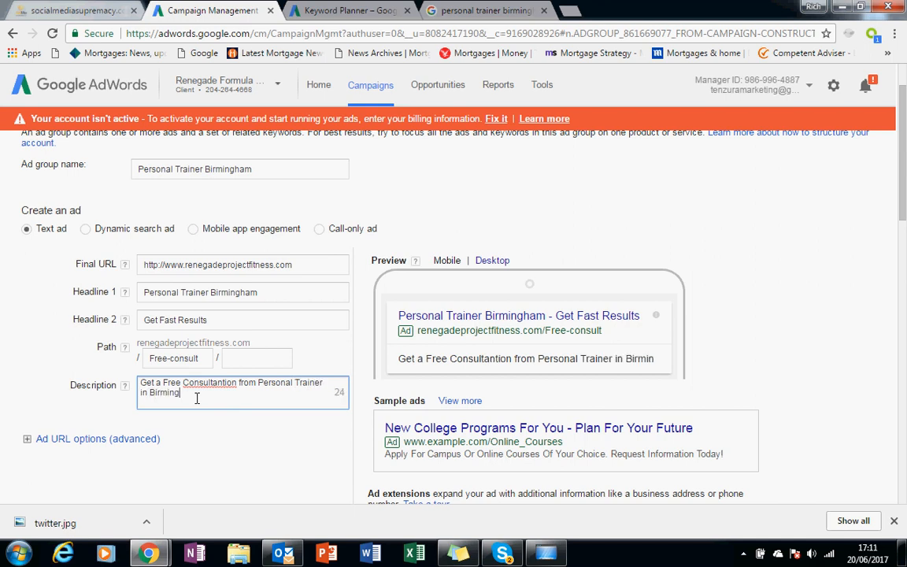
pyautogui.write('ham')
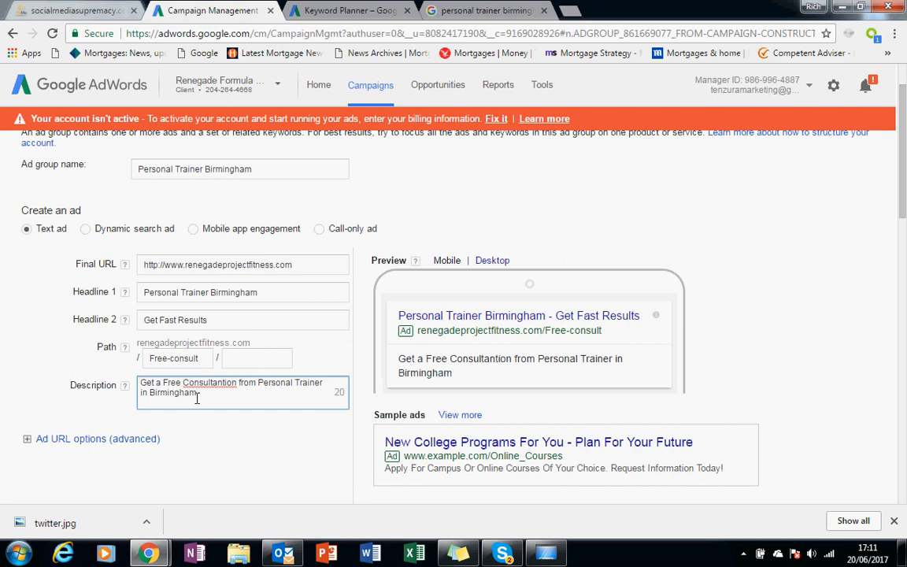
pyautogui.click(239, 384)
pyautogui.press('BackSpace')
pyautogui.press('BackSpace')
pyautogui.press('BackSpace')
pyautogui.press('BackSpace')
pyautogui.press('BackSpace')
pyautogui.press('BackSpace')
pyautogui.press('BackSpace')
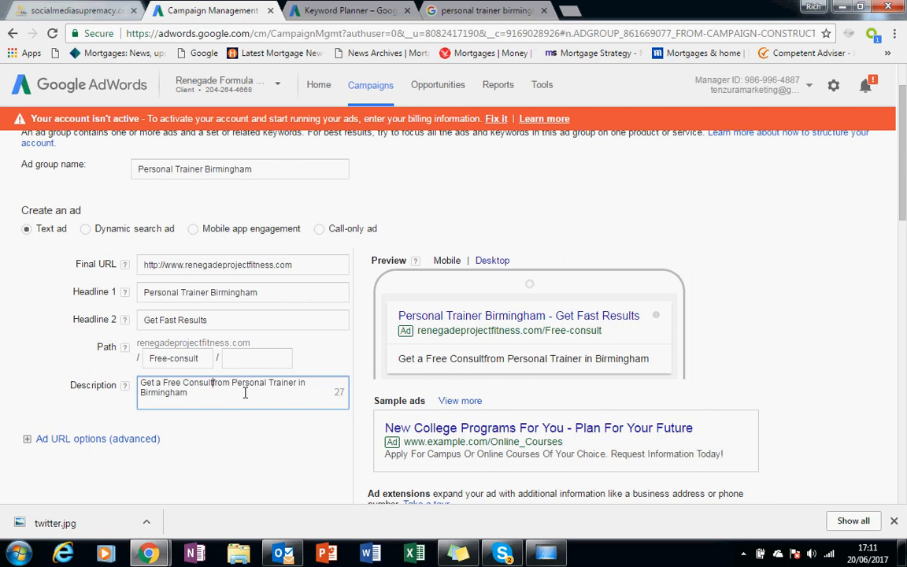
pyautogui.write('ation')
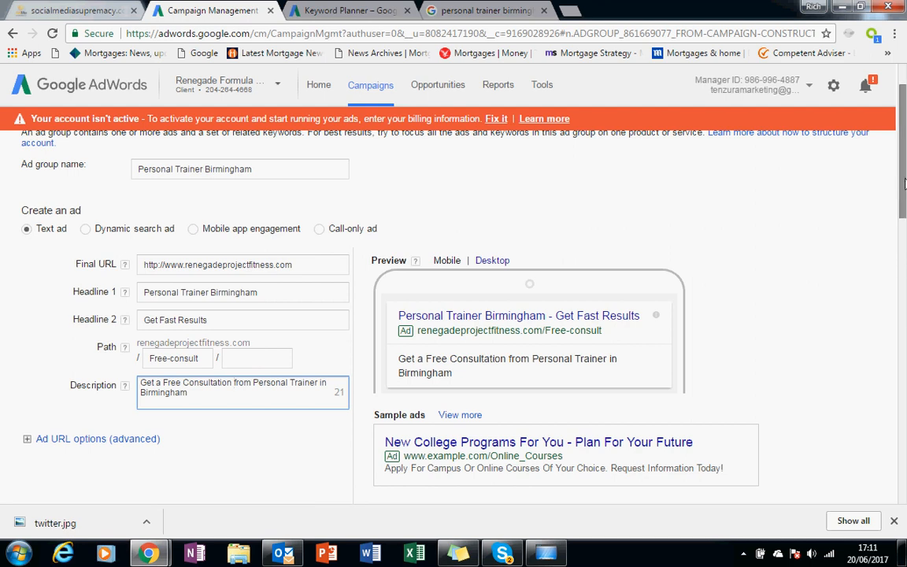
# Read the tip on how many keywords to start with and add the keyword "Personal Trainer Birmingham" to the ad group
pyautogui.moveTo(905, 183); pyautogui.dragTo(904, 304)
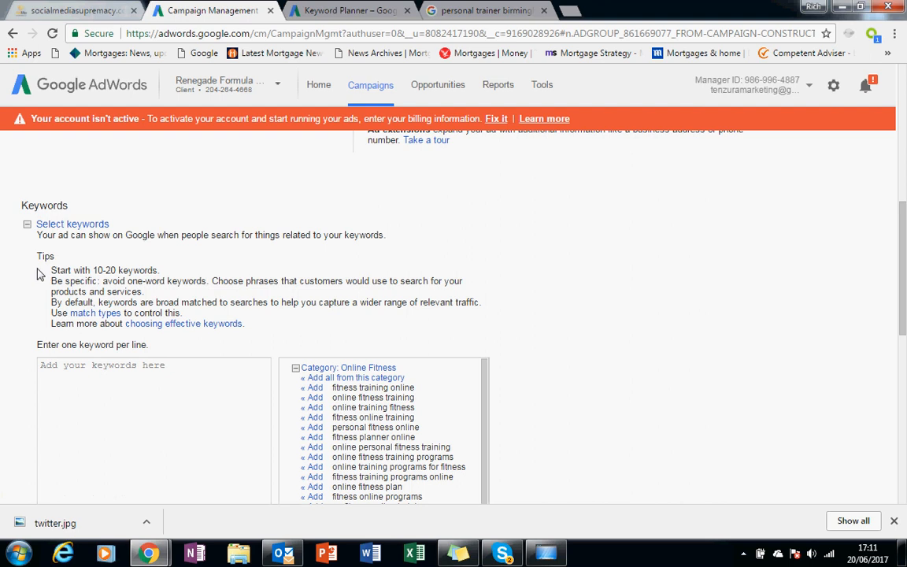
pyautogui.moveTo(50, 270); pyautogui.dragTo(161, 275)
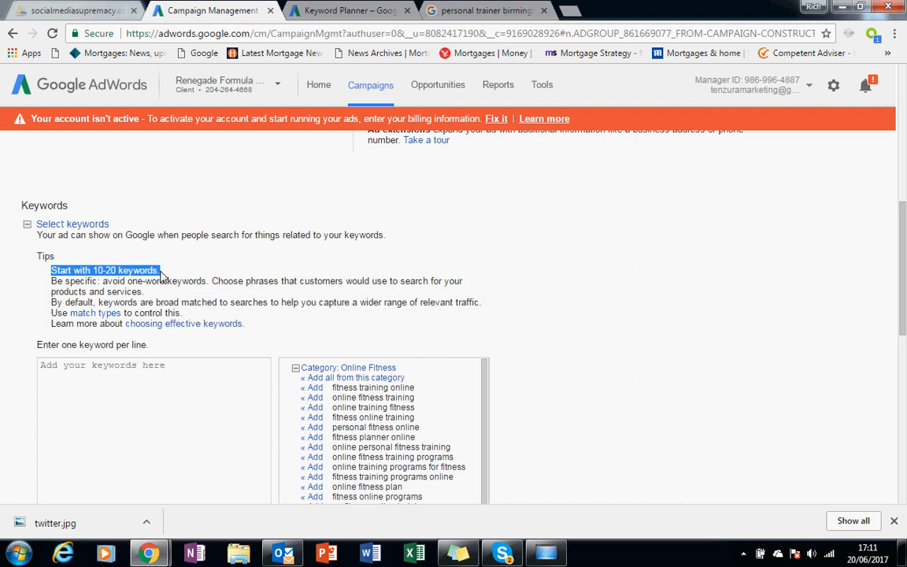
pyautogui.click(156, 374)
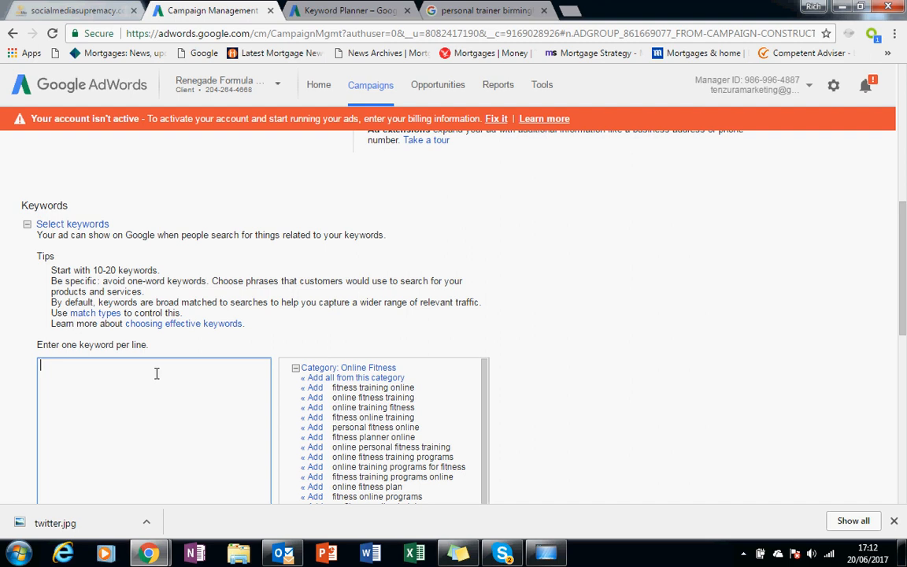
pyautogui.write('Personal Trainer Birmingham')
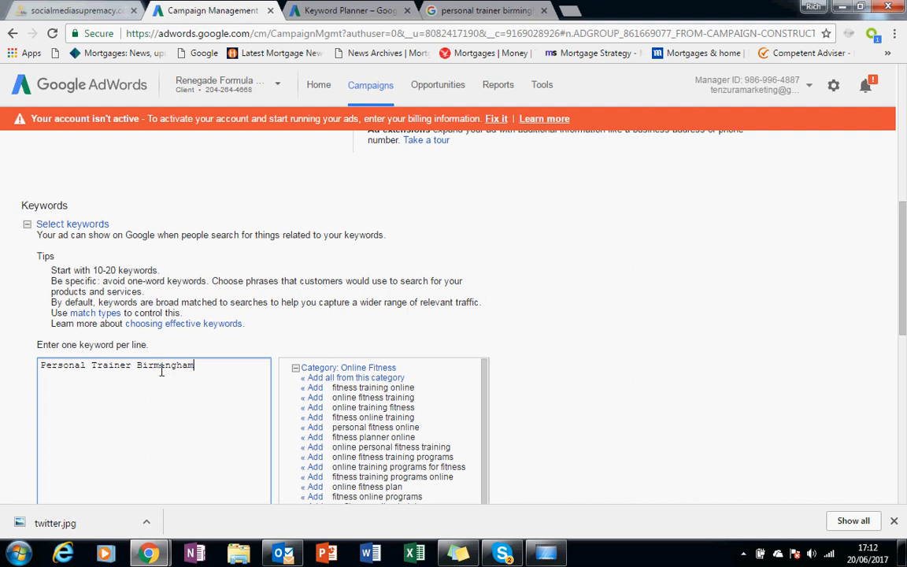
# Estimate the search traffic for the entered keyword and review the traffic summary
pyautogui.scroll(-2, 904, 346)
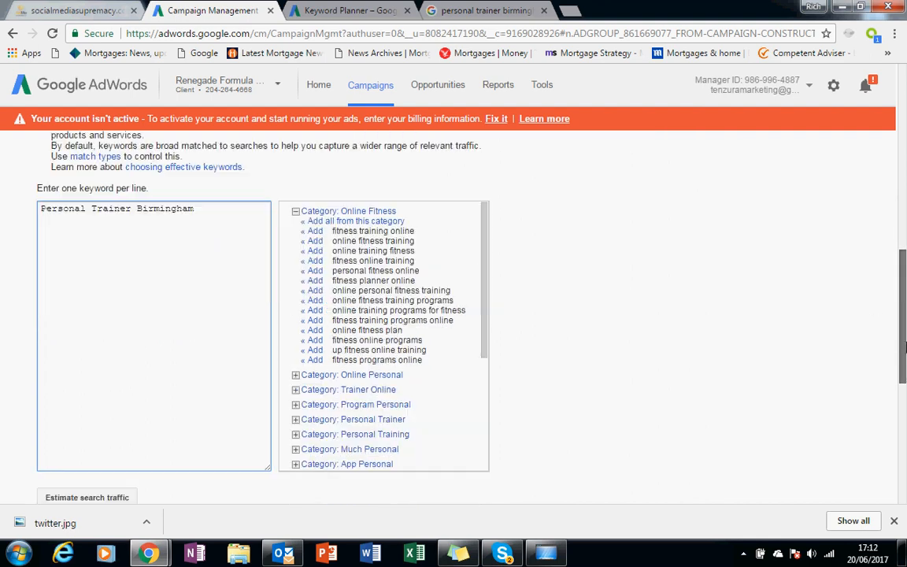
pyautogui.scroll(-2, 904, 346)
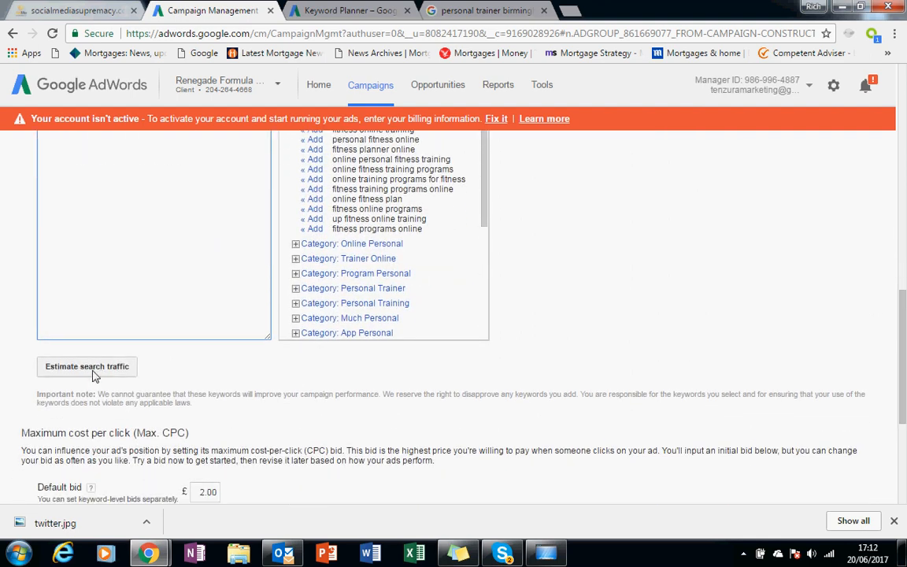
pyautogui.click(92, 375)
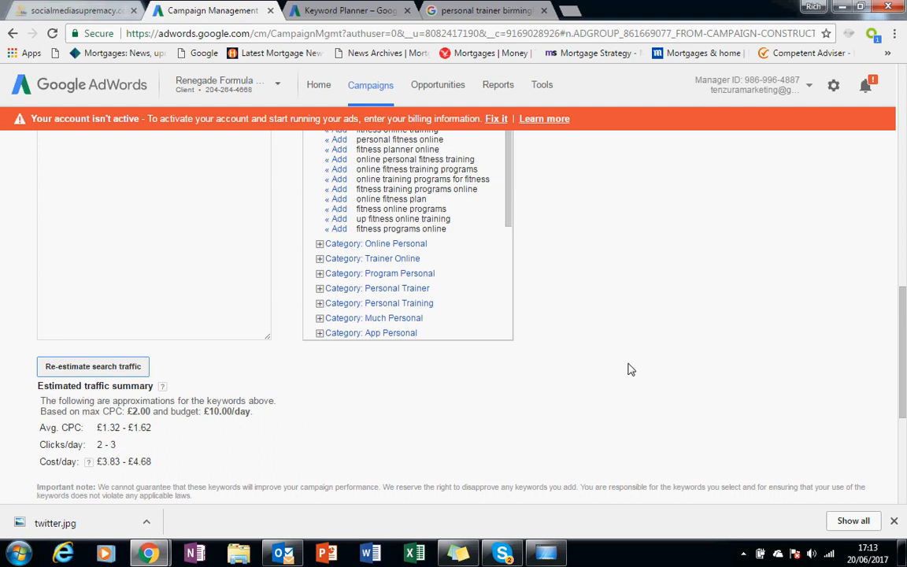
# Save the new ad group with its ad, keyword and default bid, and continue to billing
pyautogui.moveTo(903, 314); pyautogui.dragTo(905, 375)
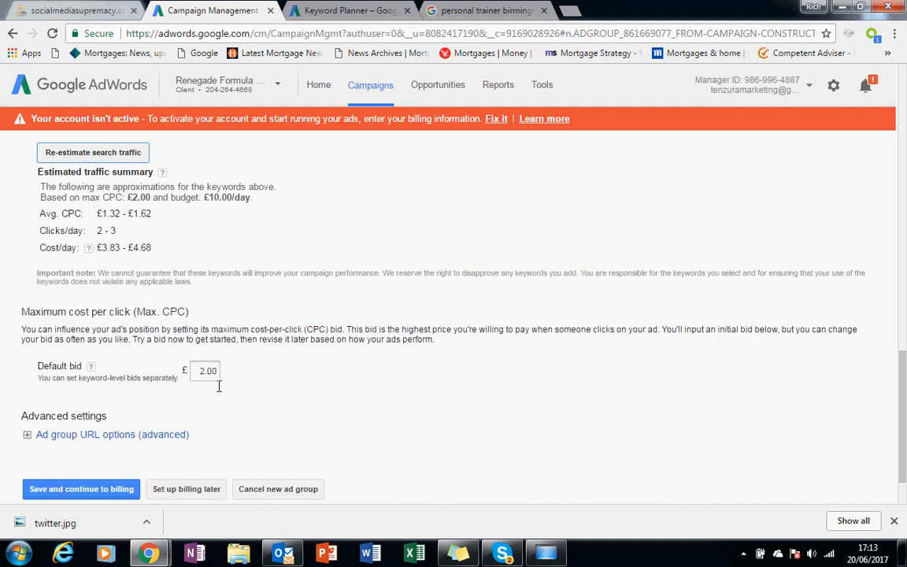
pyautogui.moveTo(904, 404); pyautogui.dragTo(905, 435)
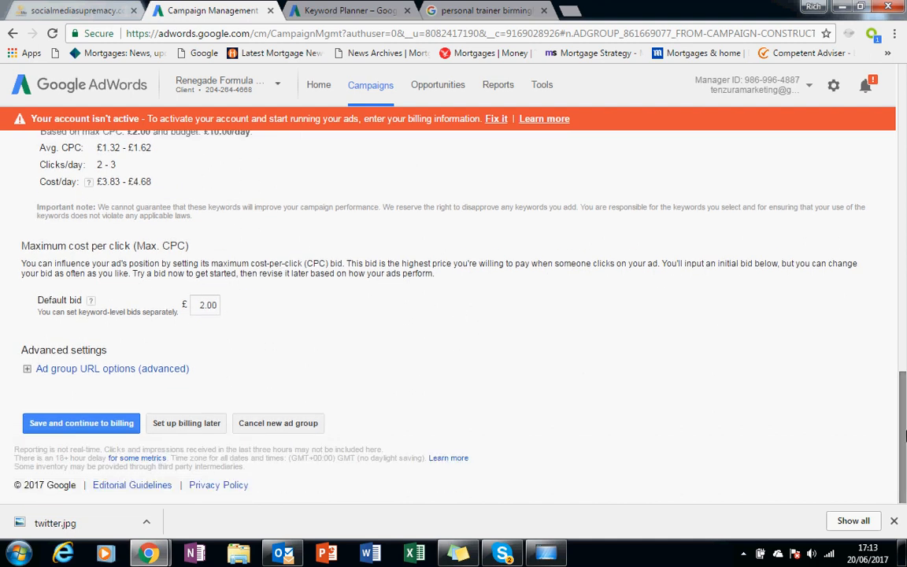
pyautogui.click(68, 425)
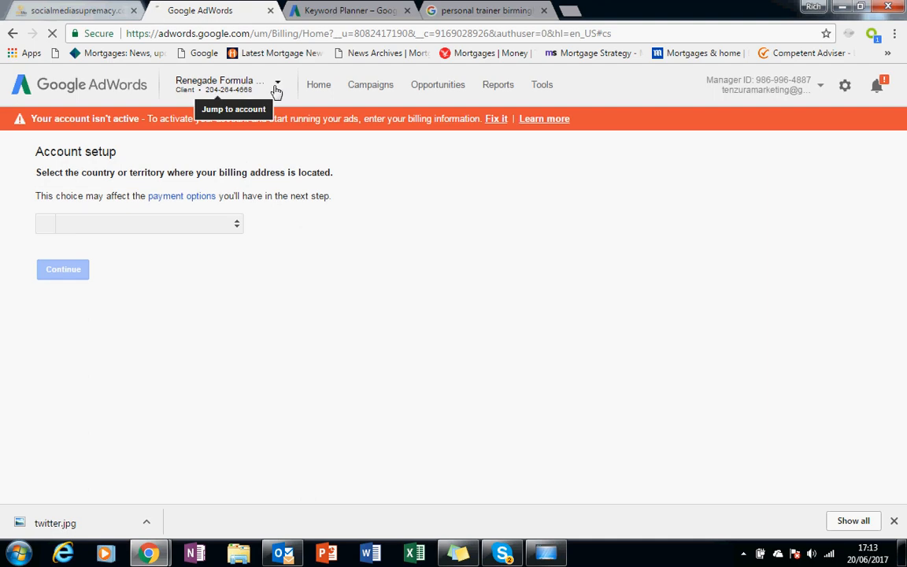
# Open the account's home dashboard and review the enabled keywords and enabled campaigns modules
pyautogui.click(322, 88)
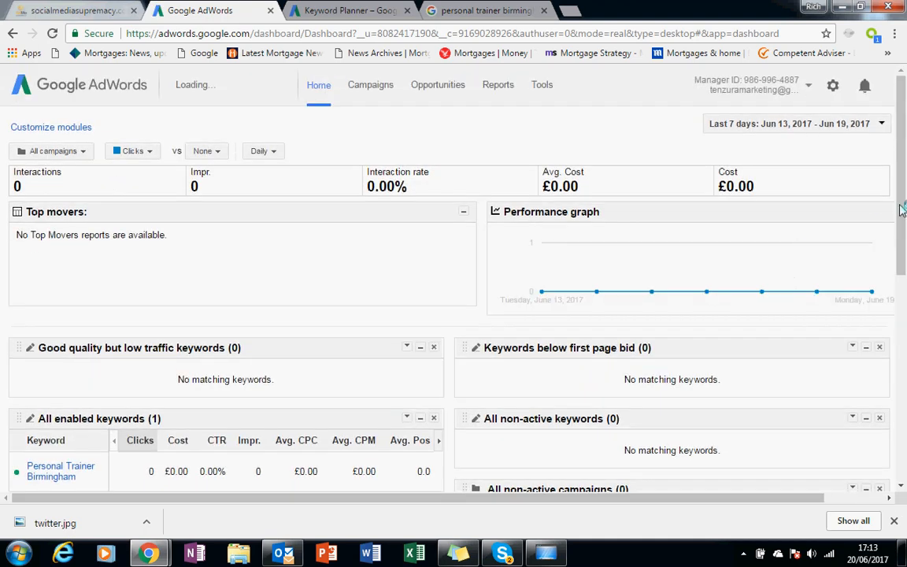
pyautogui.scroll(-2, 903, 203)
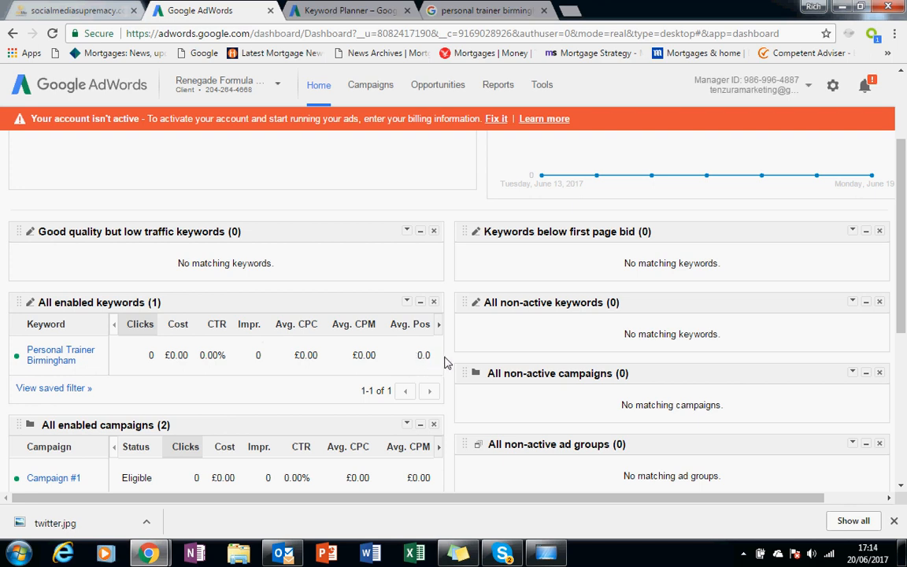
# Review the top ads in the Google results for "personal trainer birmingham", and return to the dashboard to check the enabled keyword's remaining columns
pyautogui.click(462, 11)
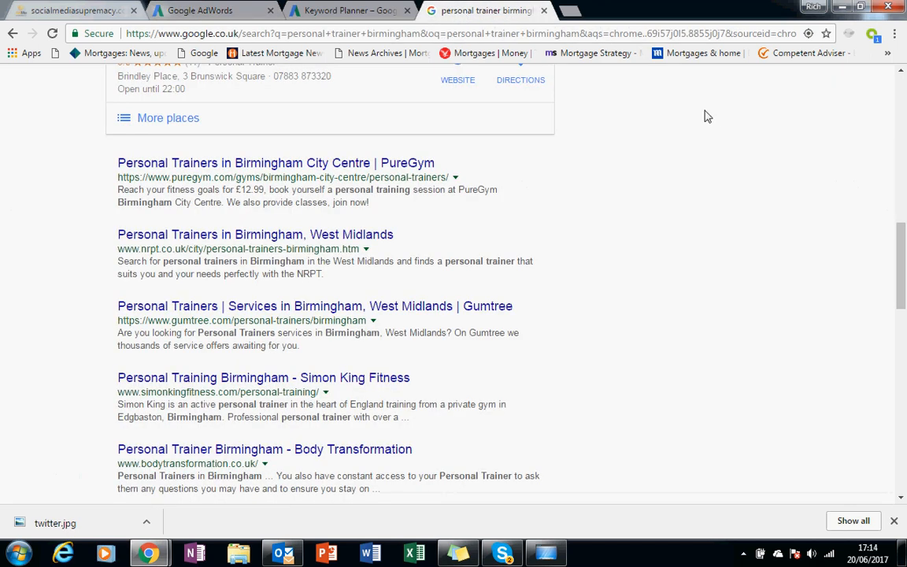
pyautogui.scroll(10, 809, 102)
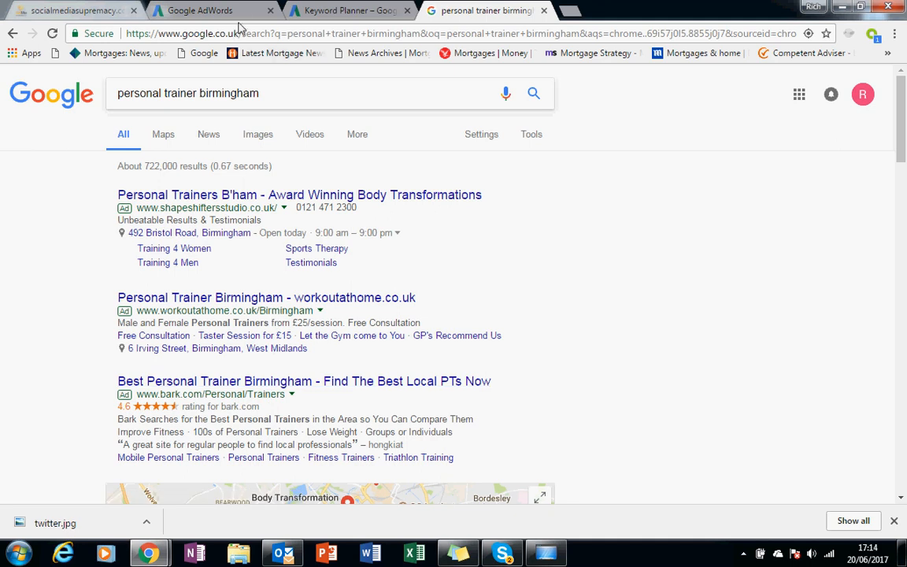
pyautogui.click(208, 11)
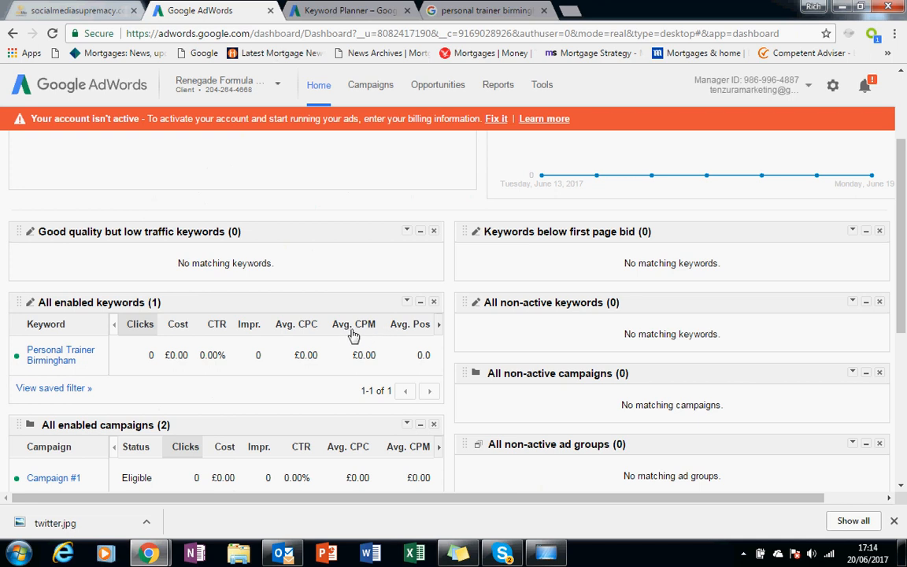
pyautogui.click(439, 330)
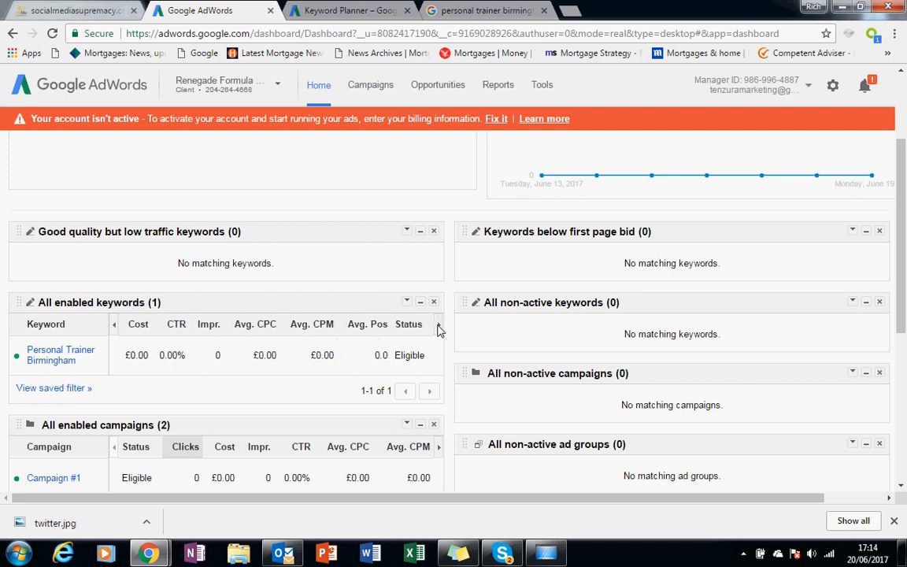